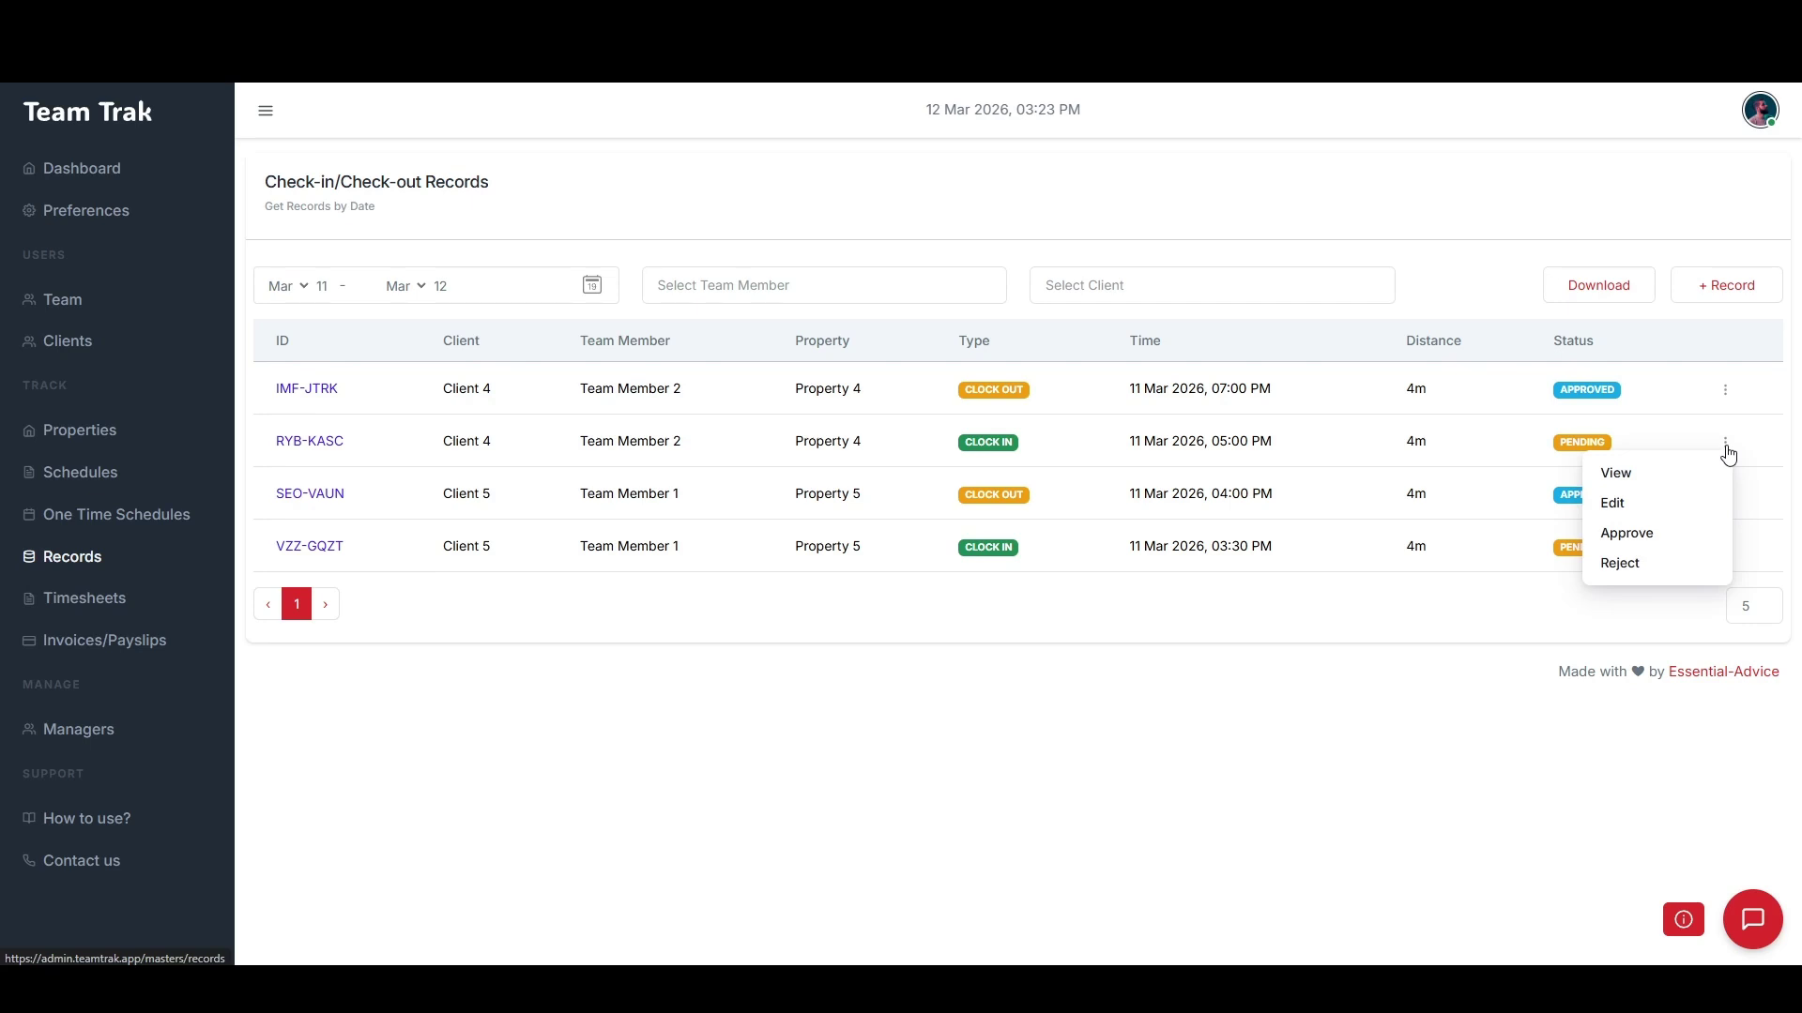
Step: Review the record details, GPS location and images of Team Member 1's rejected clock-in record for Client 5
{"action": "left_click", "coordinate": [1513, 608]}
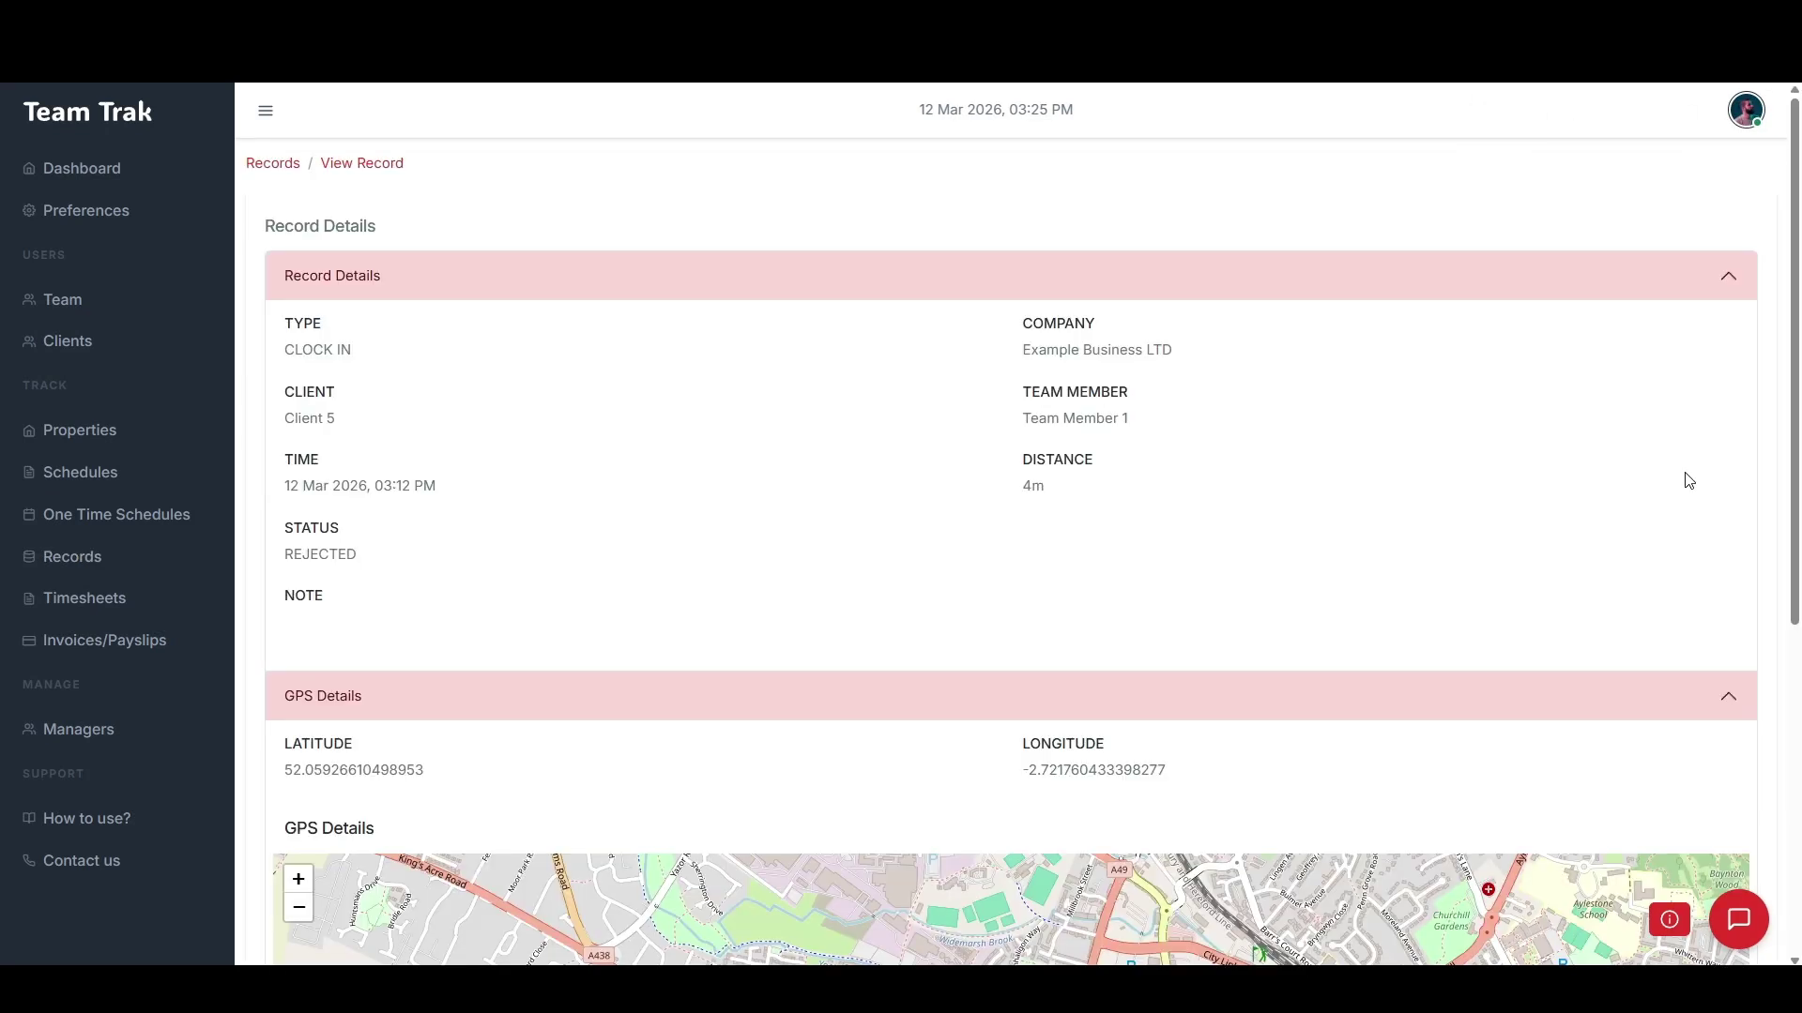
{"action": "scroll", "coordinate": [1688, 480], "scroll_direction": "down", "scroll_amount": 5}
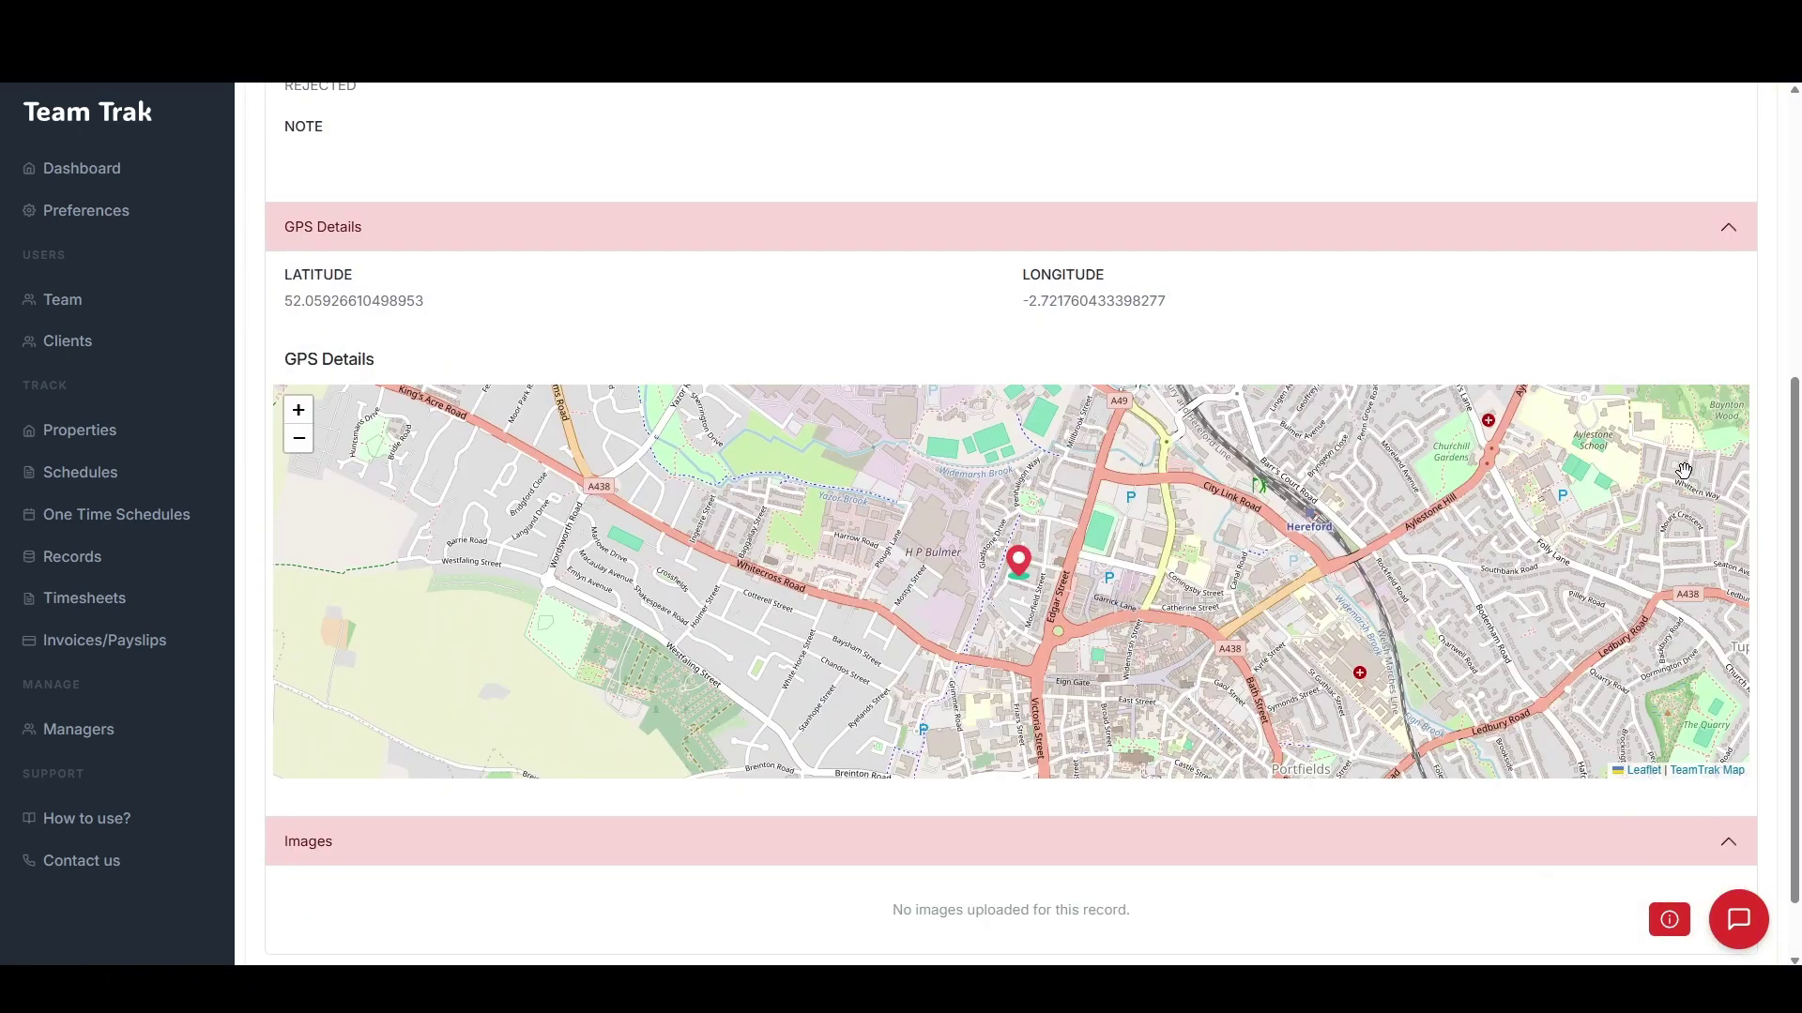
{"action": "scroll", "coordinate": [1684, 469], "scroll_direction": "down", "scroll_amount": 1}
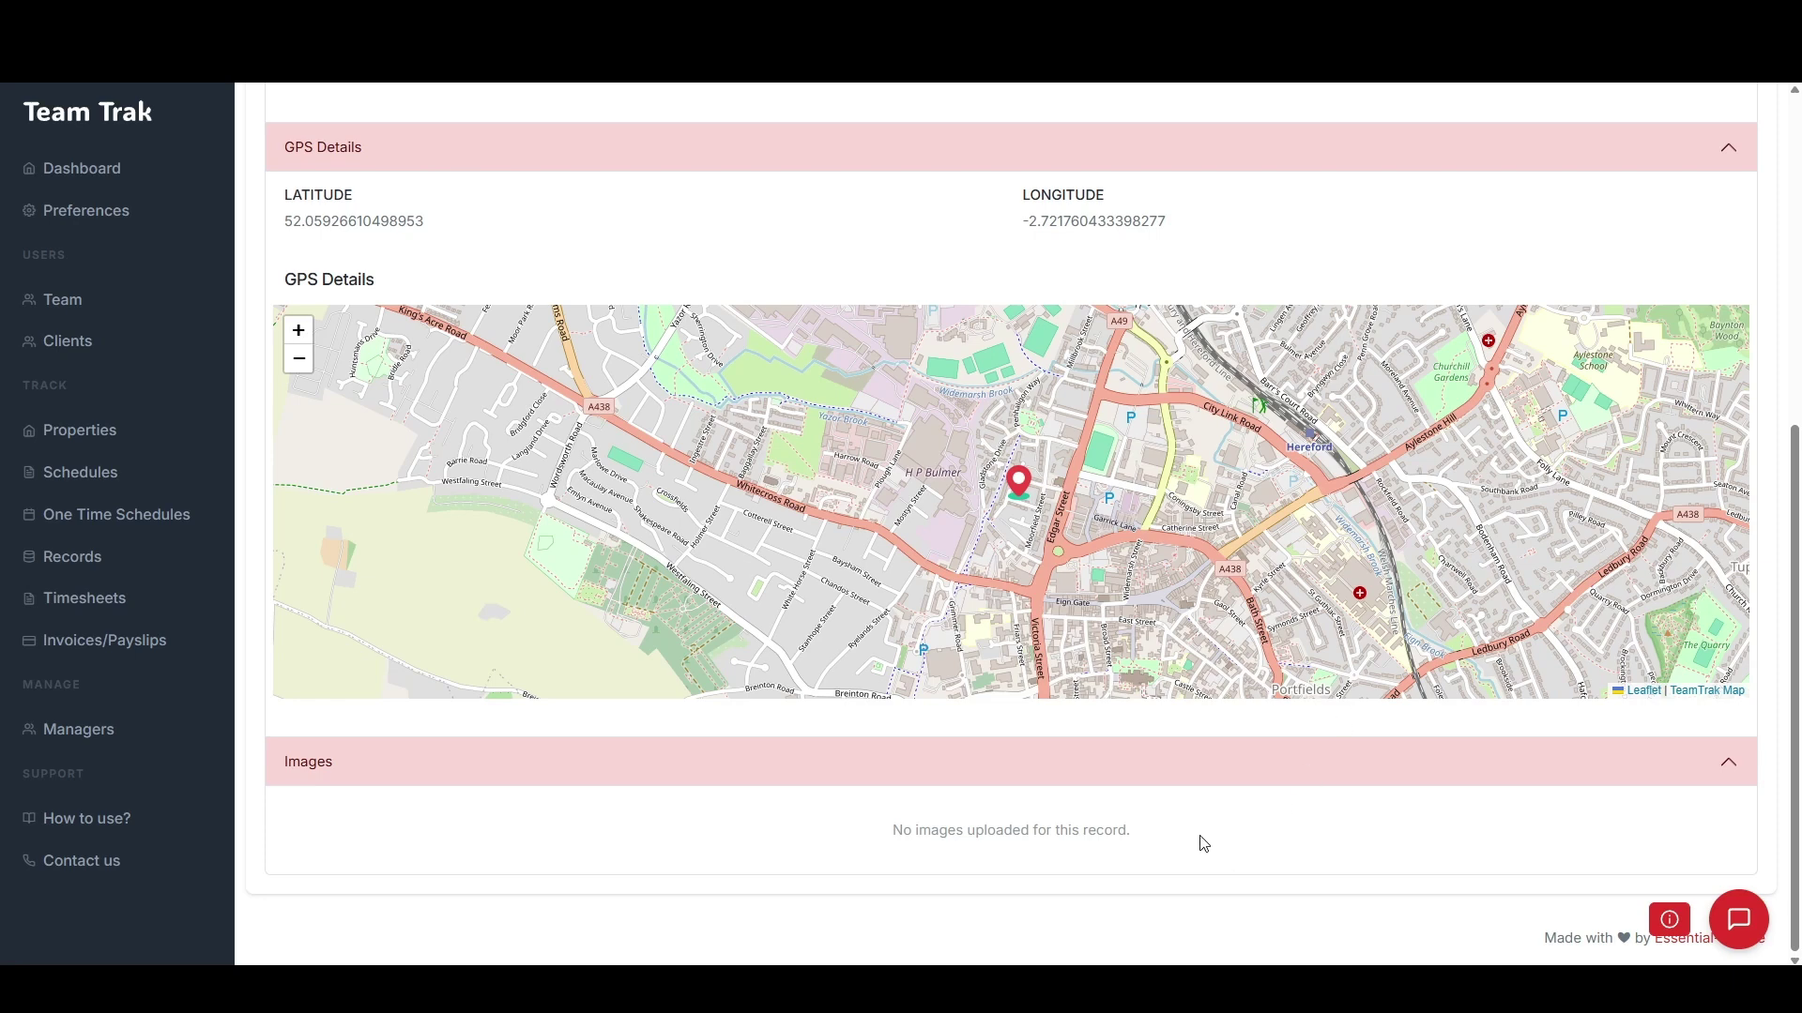
{"action": "key", "text": "alt+Left"}
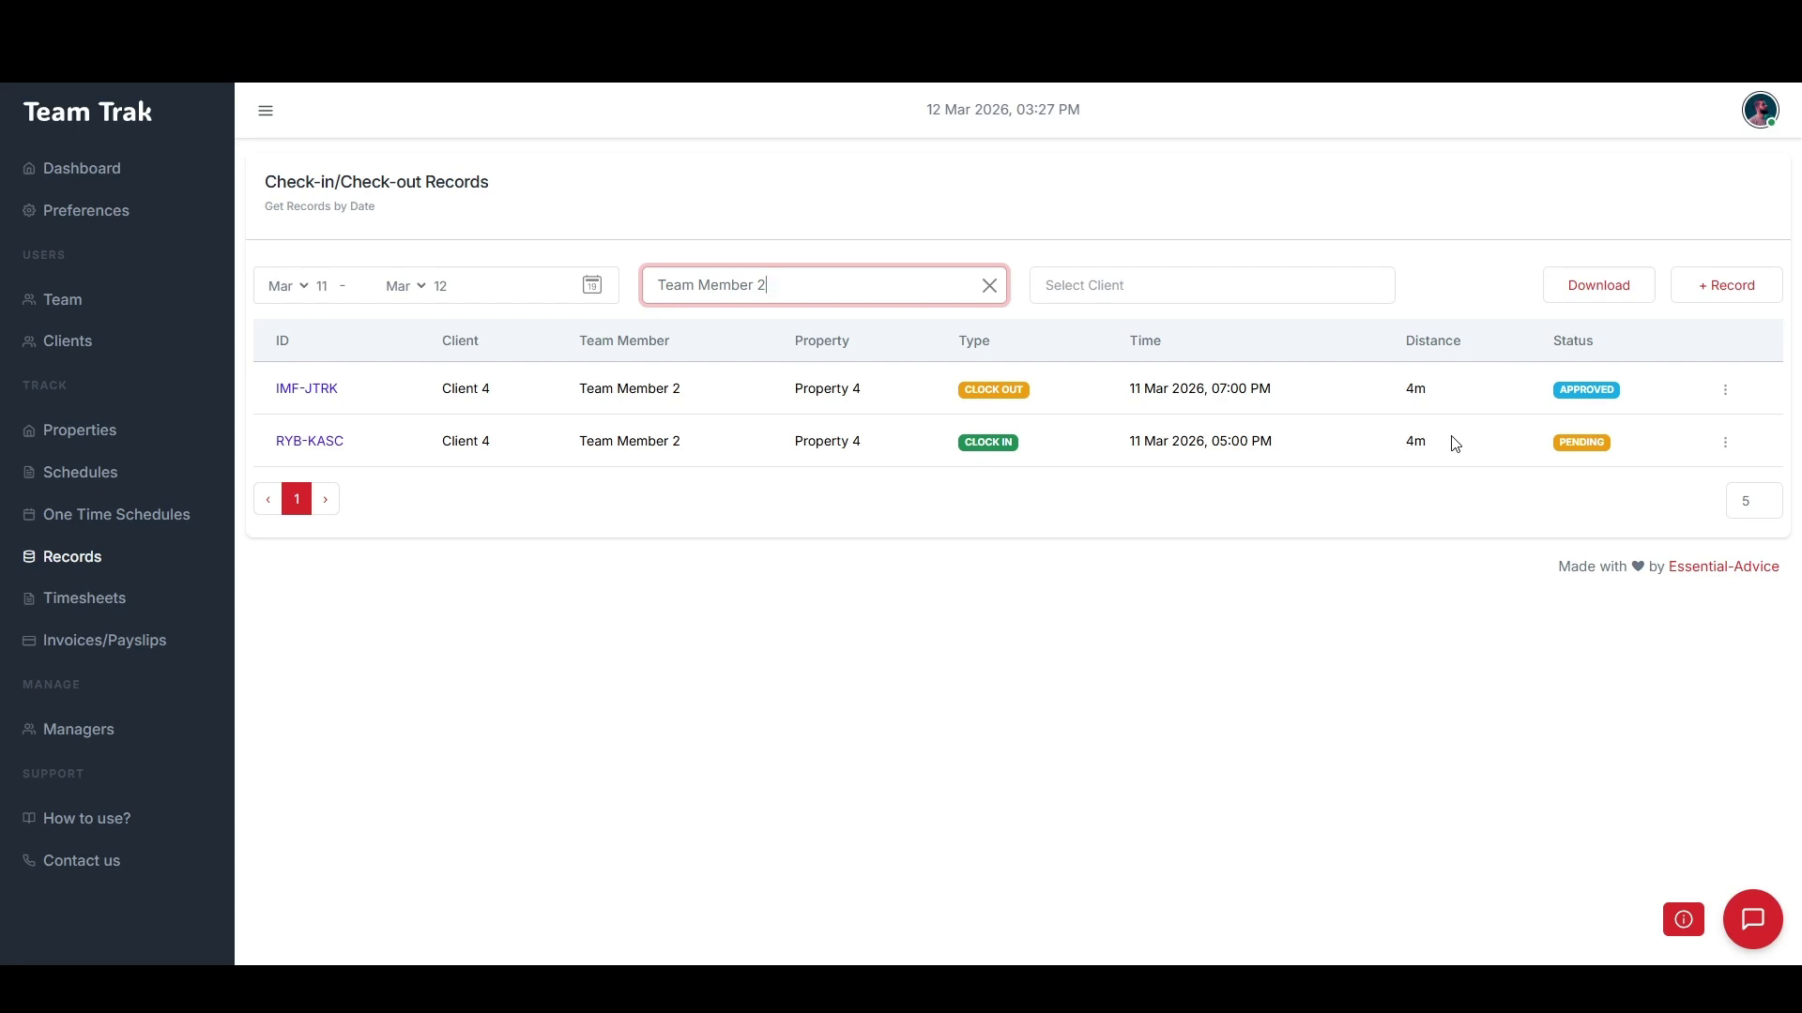
Step: Approve Team Member 2's pending clock-in record at Property 4 and view the record's details
{"action": "left_click", "coordinate": [1724, 442]}
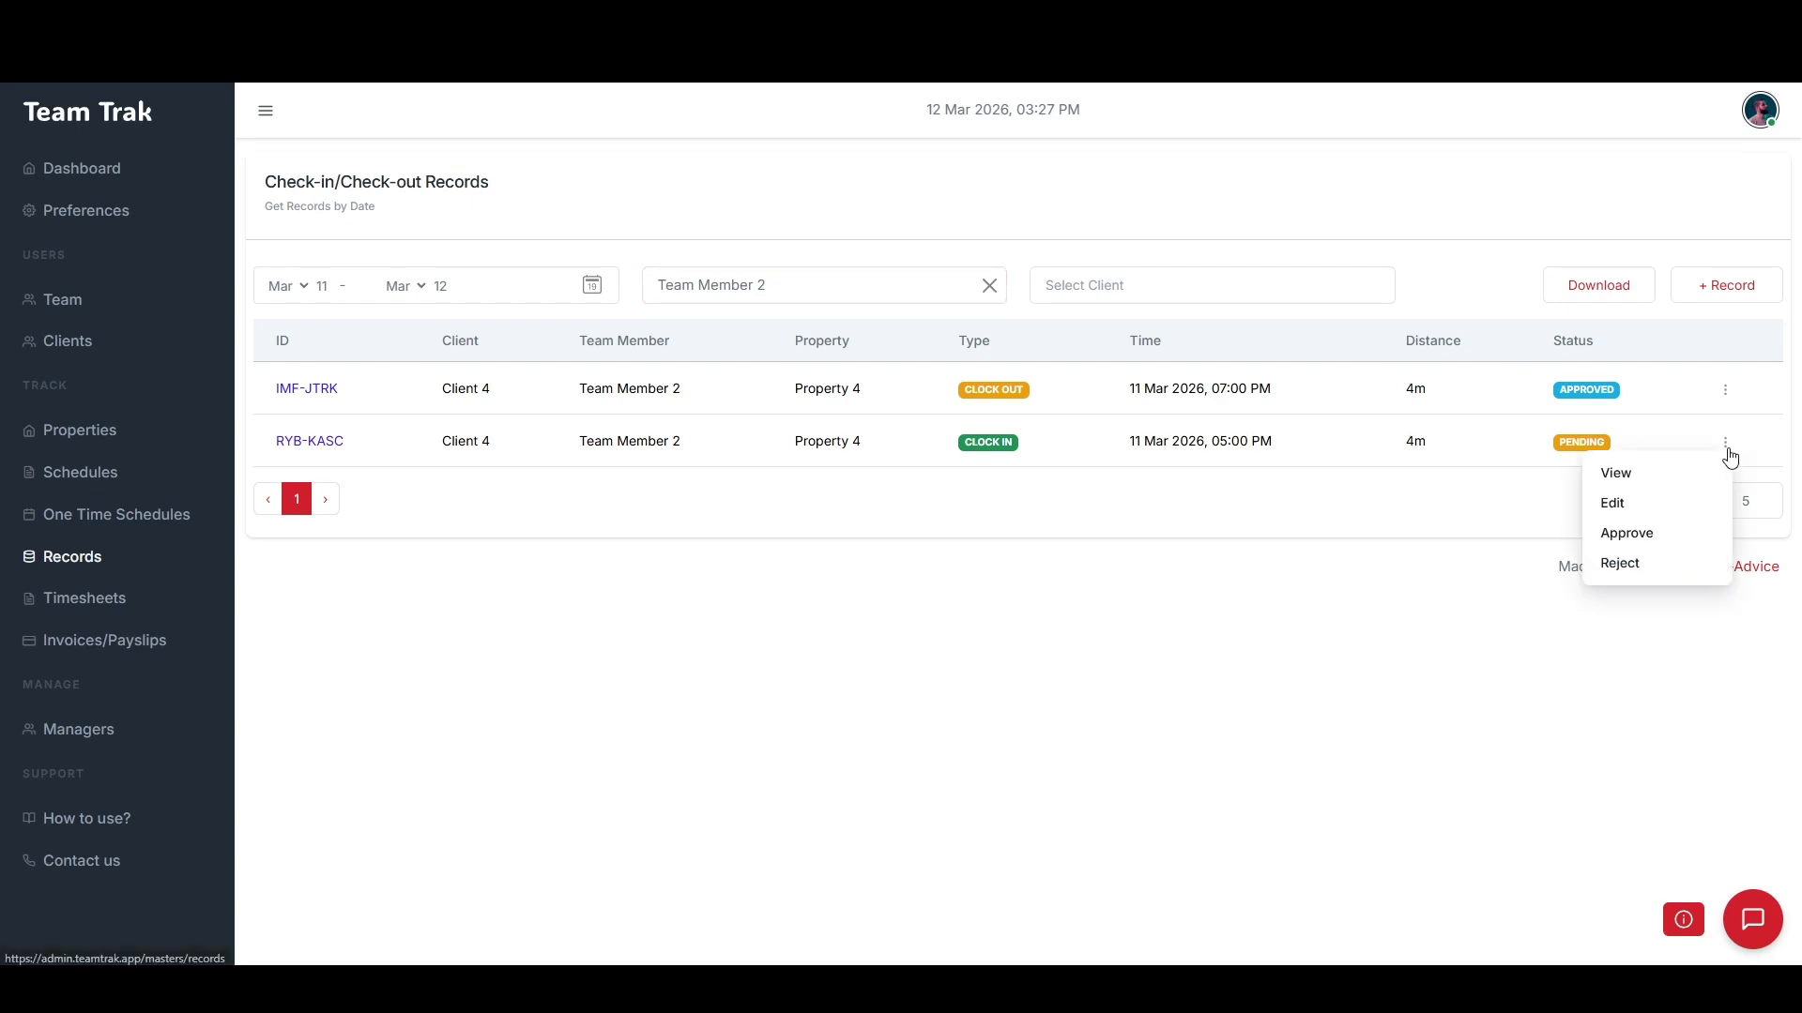
{"action": "left_click", "coordinate": [1680, 532]}
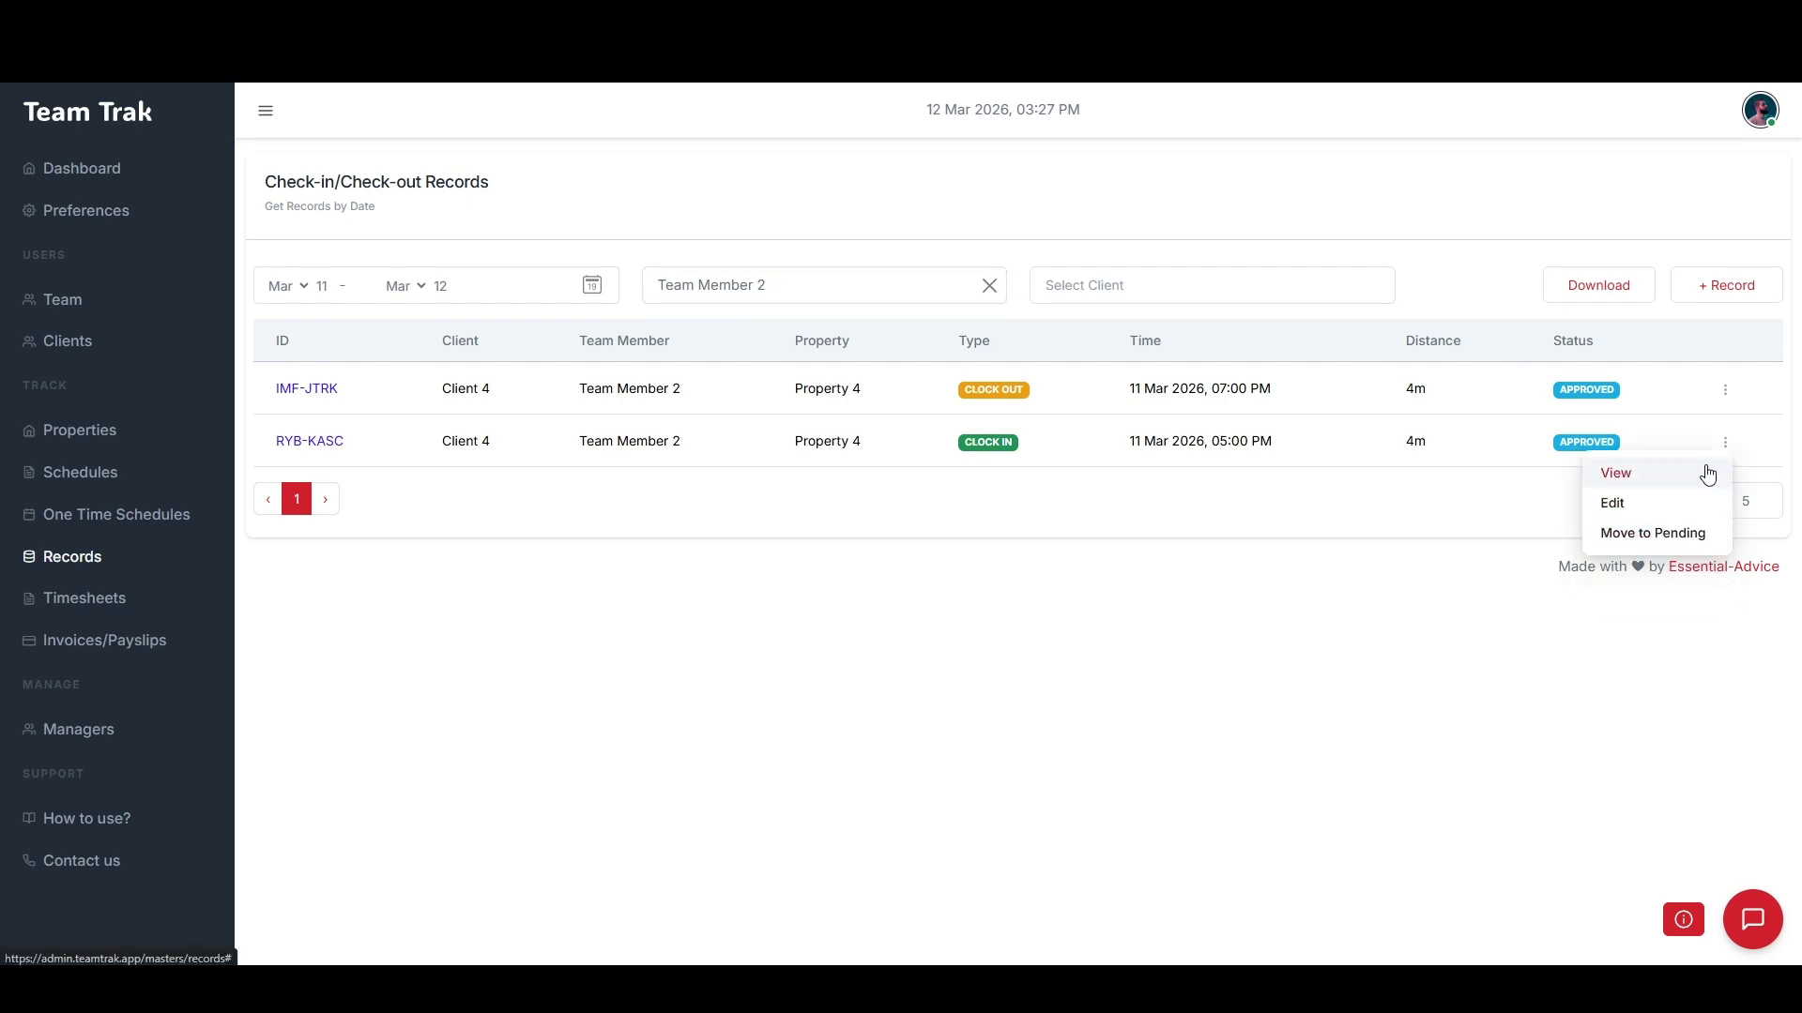
{"action": "left_click", "coordinate": [1690, 475]}
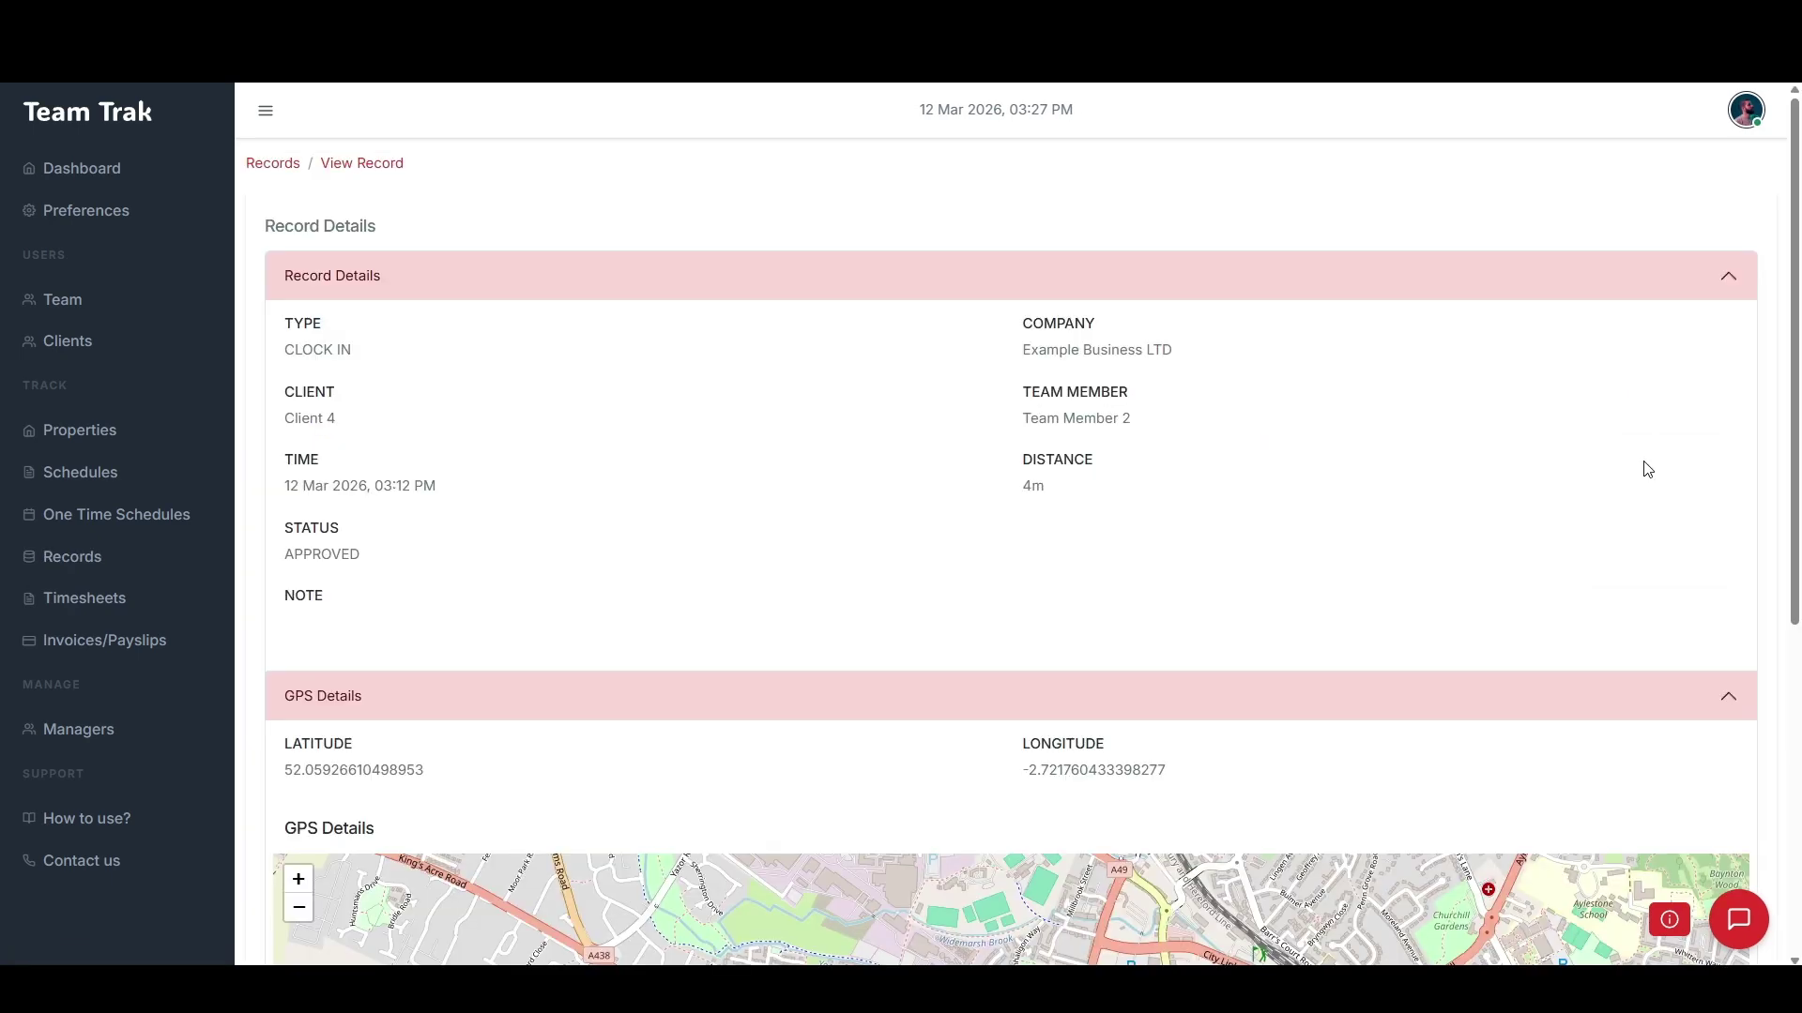
{"action": "scroll", "coordinate": [1648, 469], "scroll_direction": "down", "scroll_amount": 5}
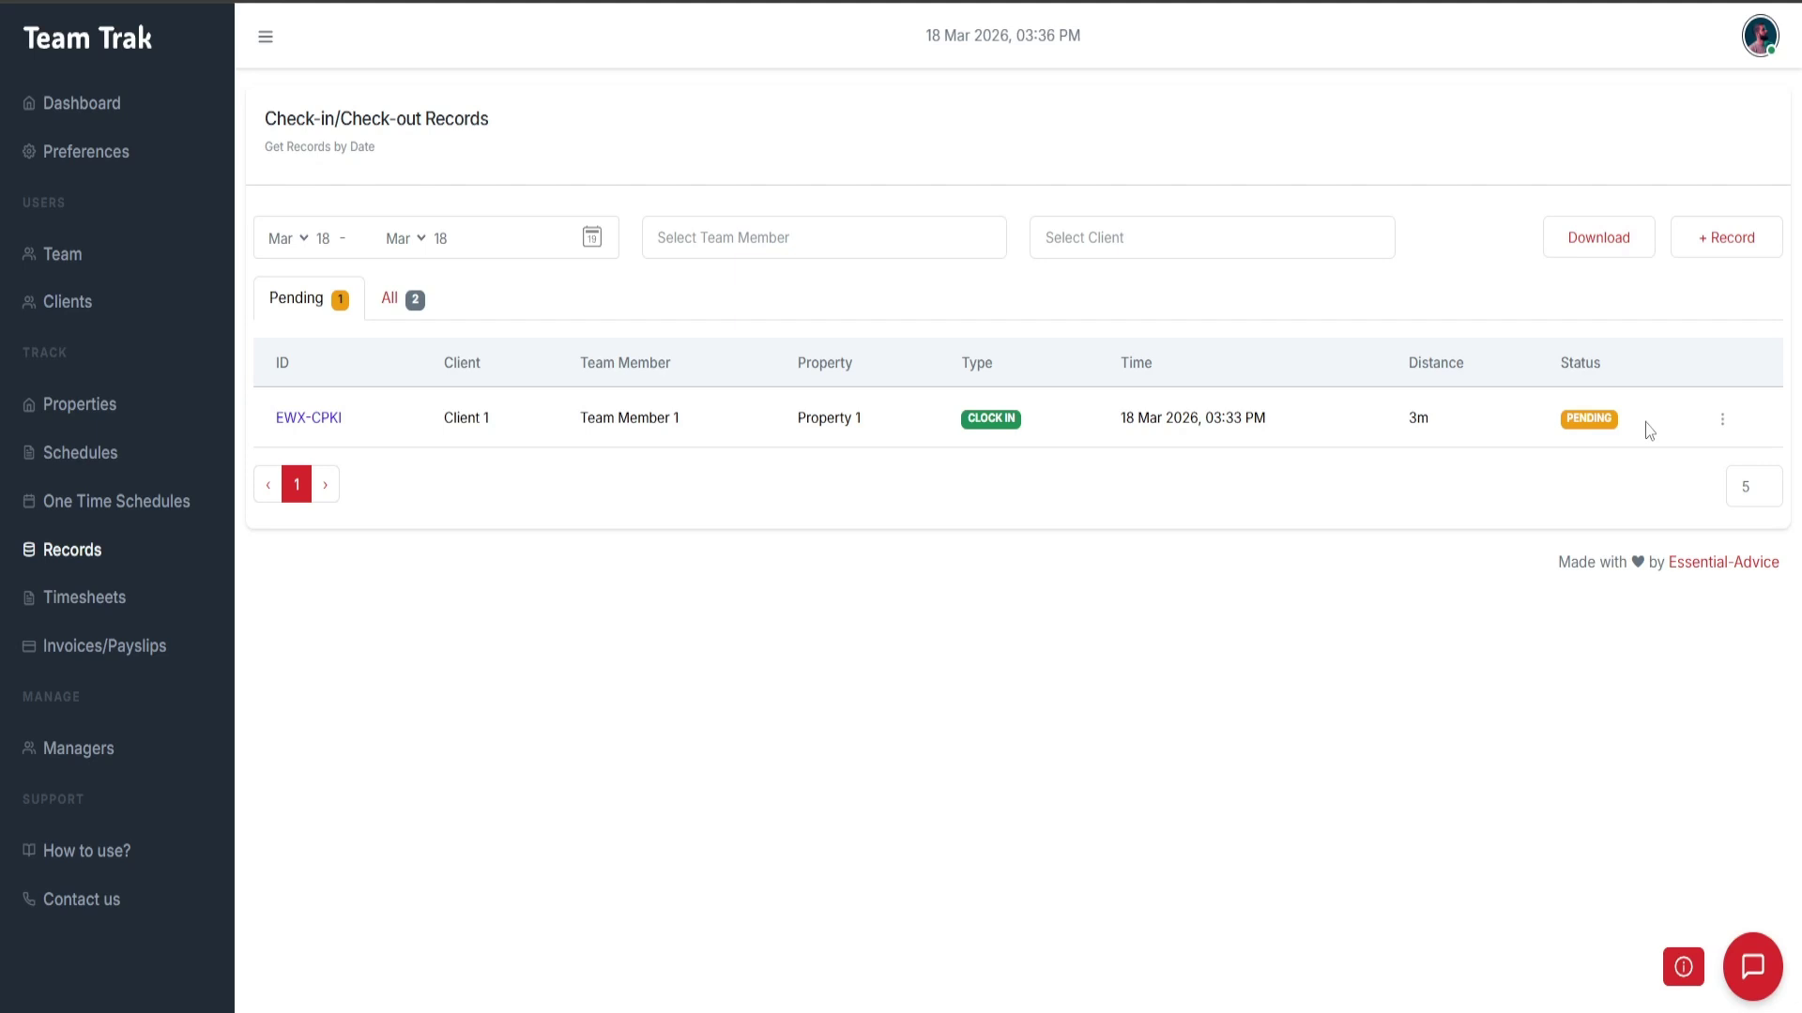
Step: Edit the pending clock-in record of Team Member 1 at Property 1, setting its time to 3:30 PM, and update the record
{"action": "left_click", "coordinate": [1722, 420]}
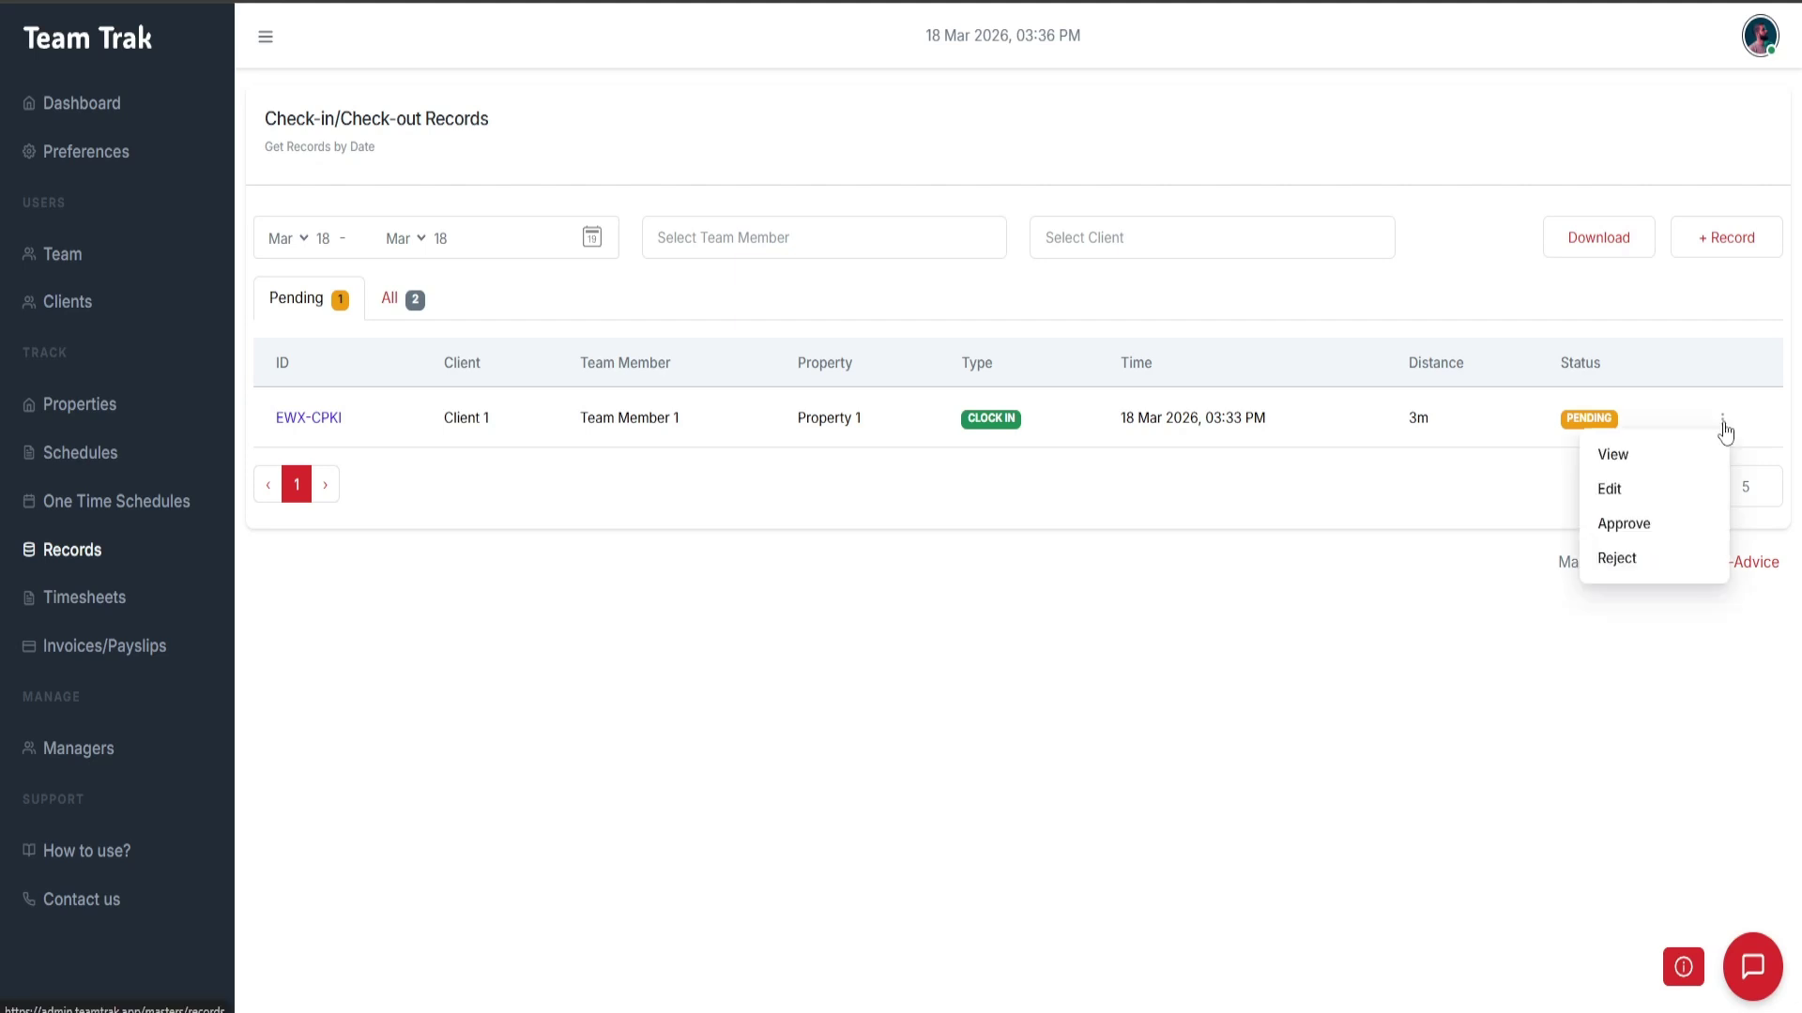
{"action": "left_click", "coordinate": [1609, 488]}
{"action": "left_click", "coordinate": [812, 462]}
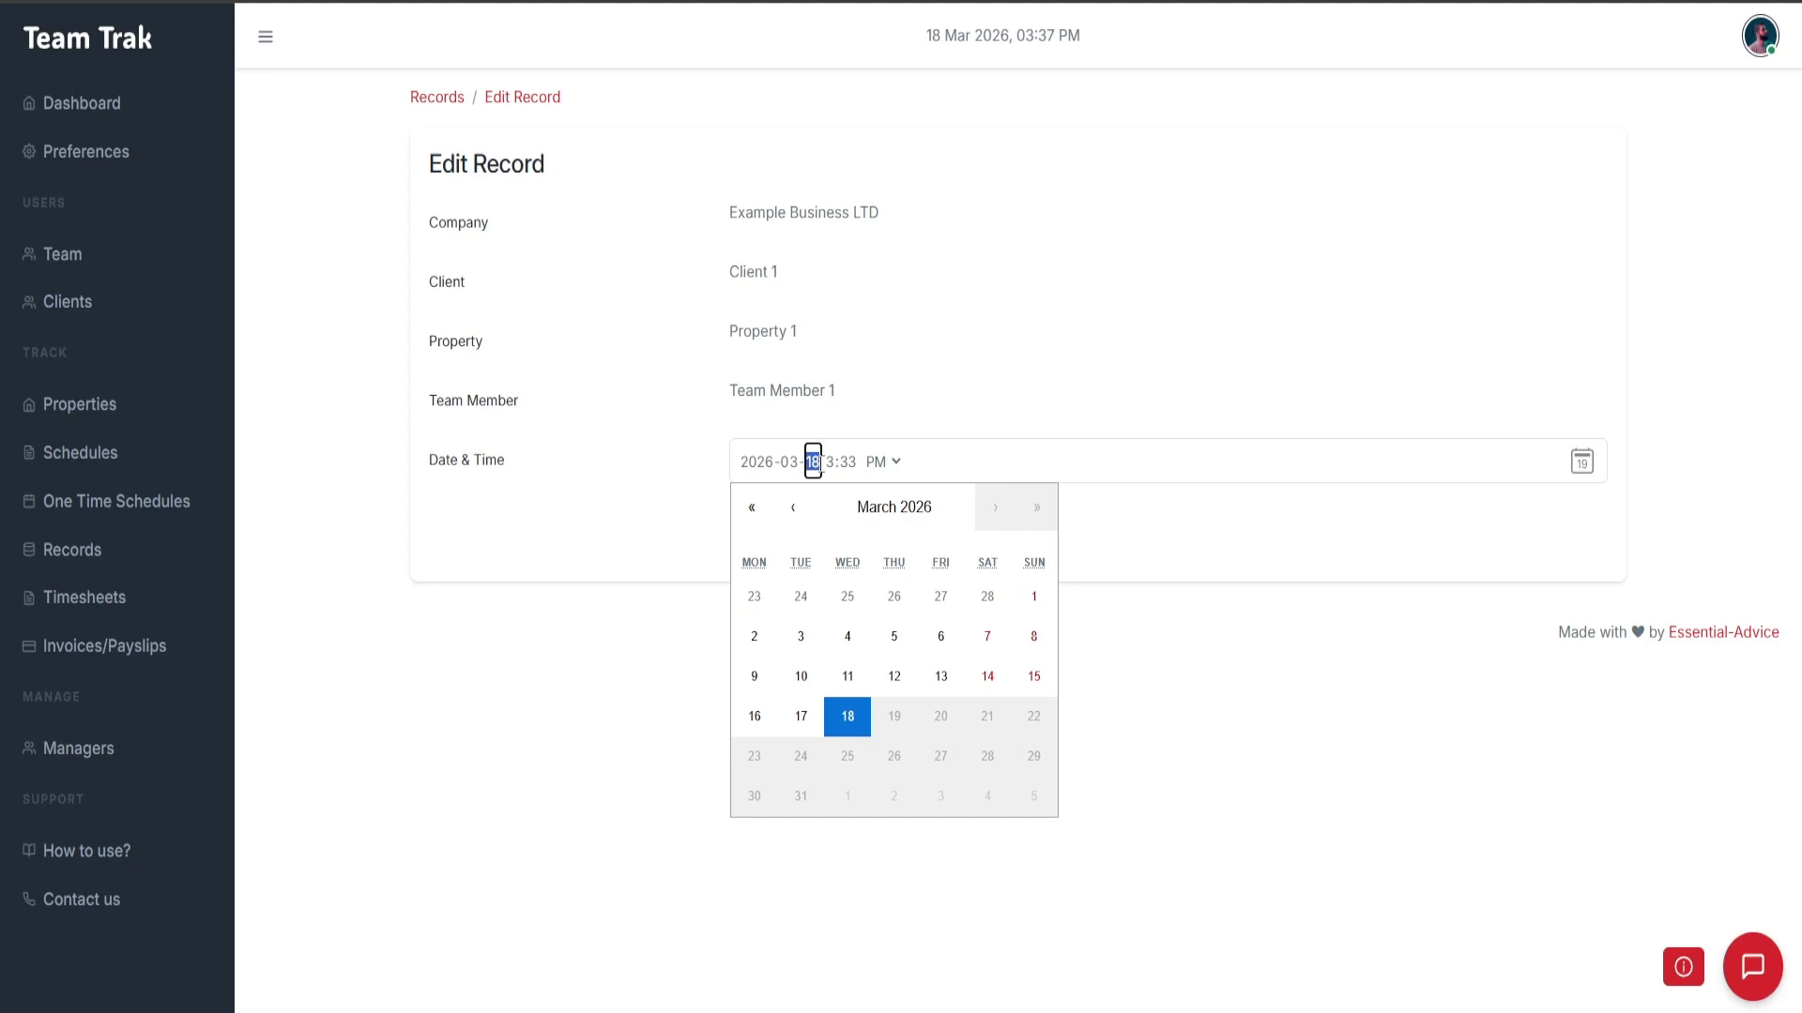
{"action": "left_click", "coordinate": [847, 462]}
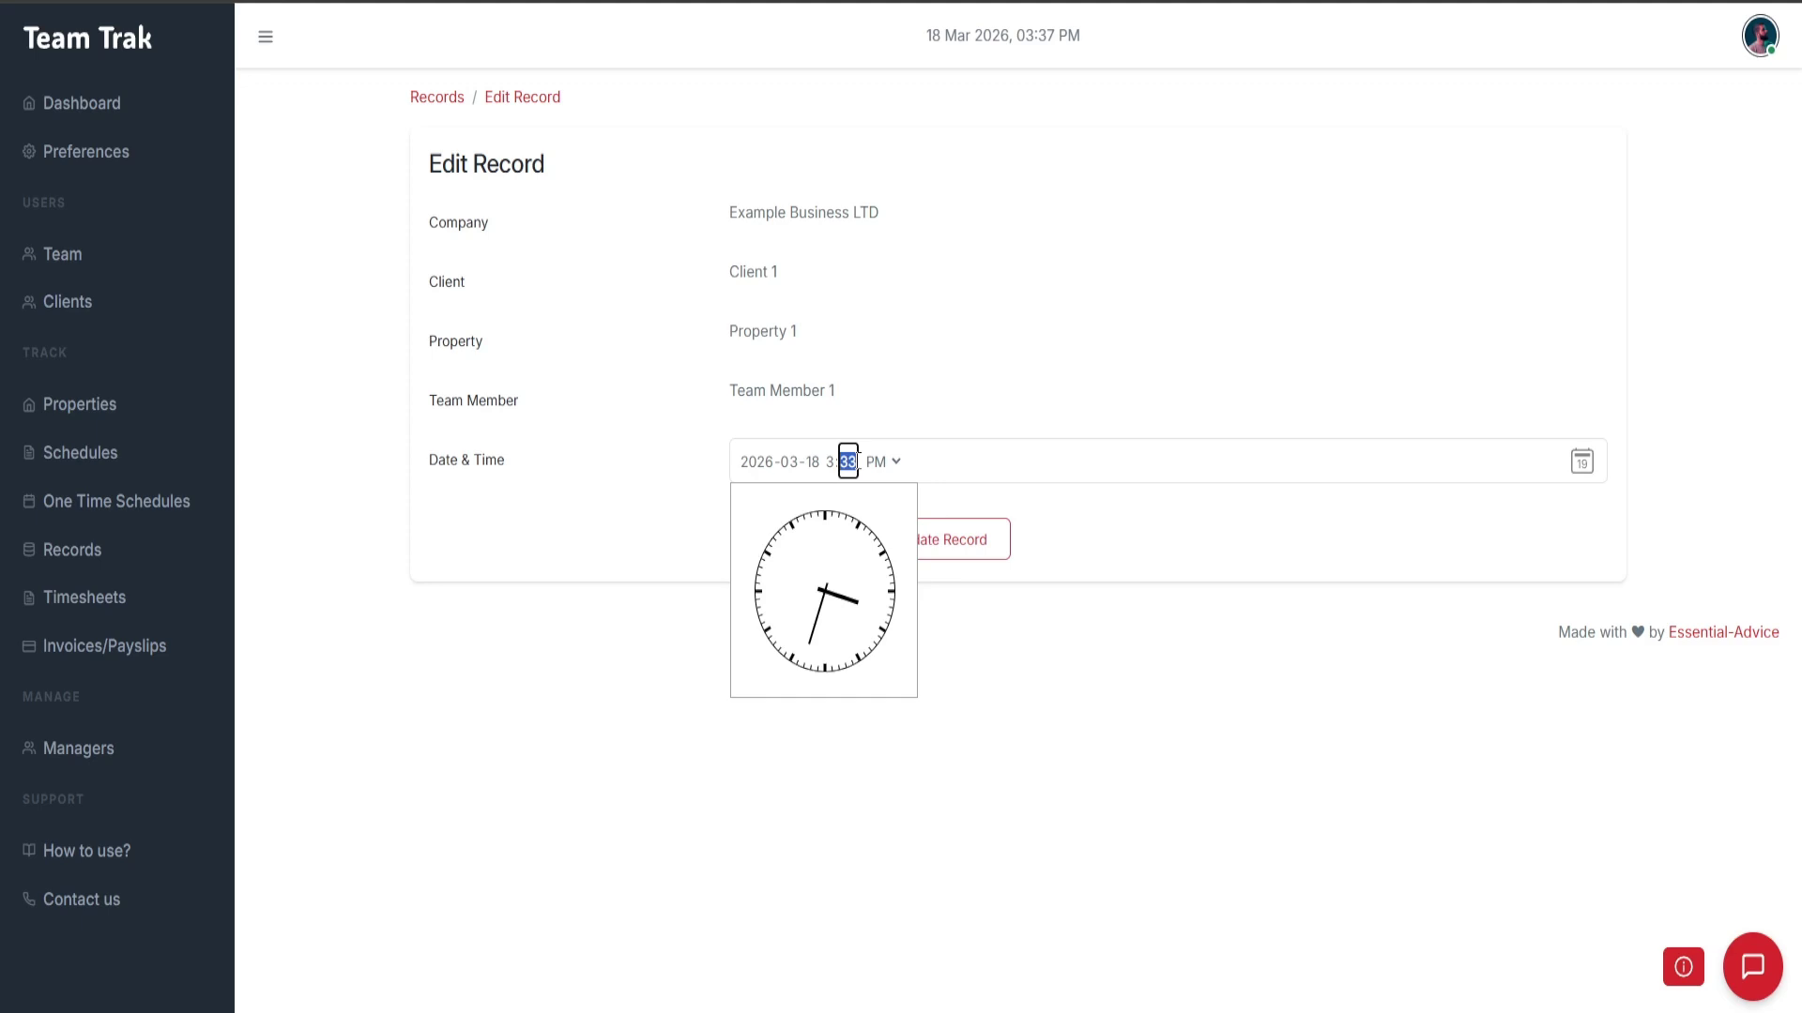
{"action": "type", "text": "30"}
{"action": "left_click", "coordinate": [1020, 545]}
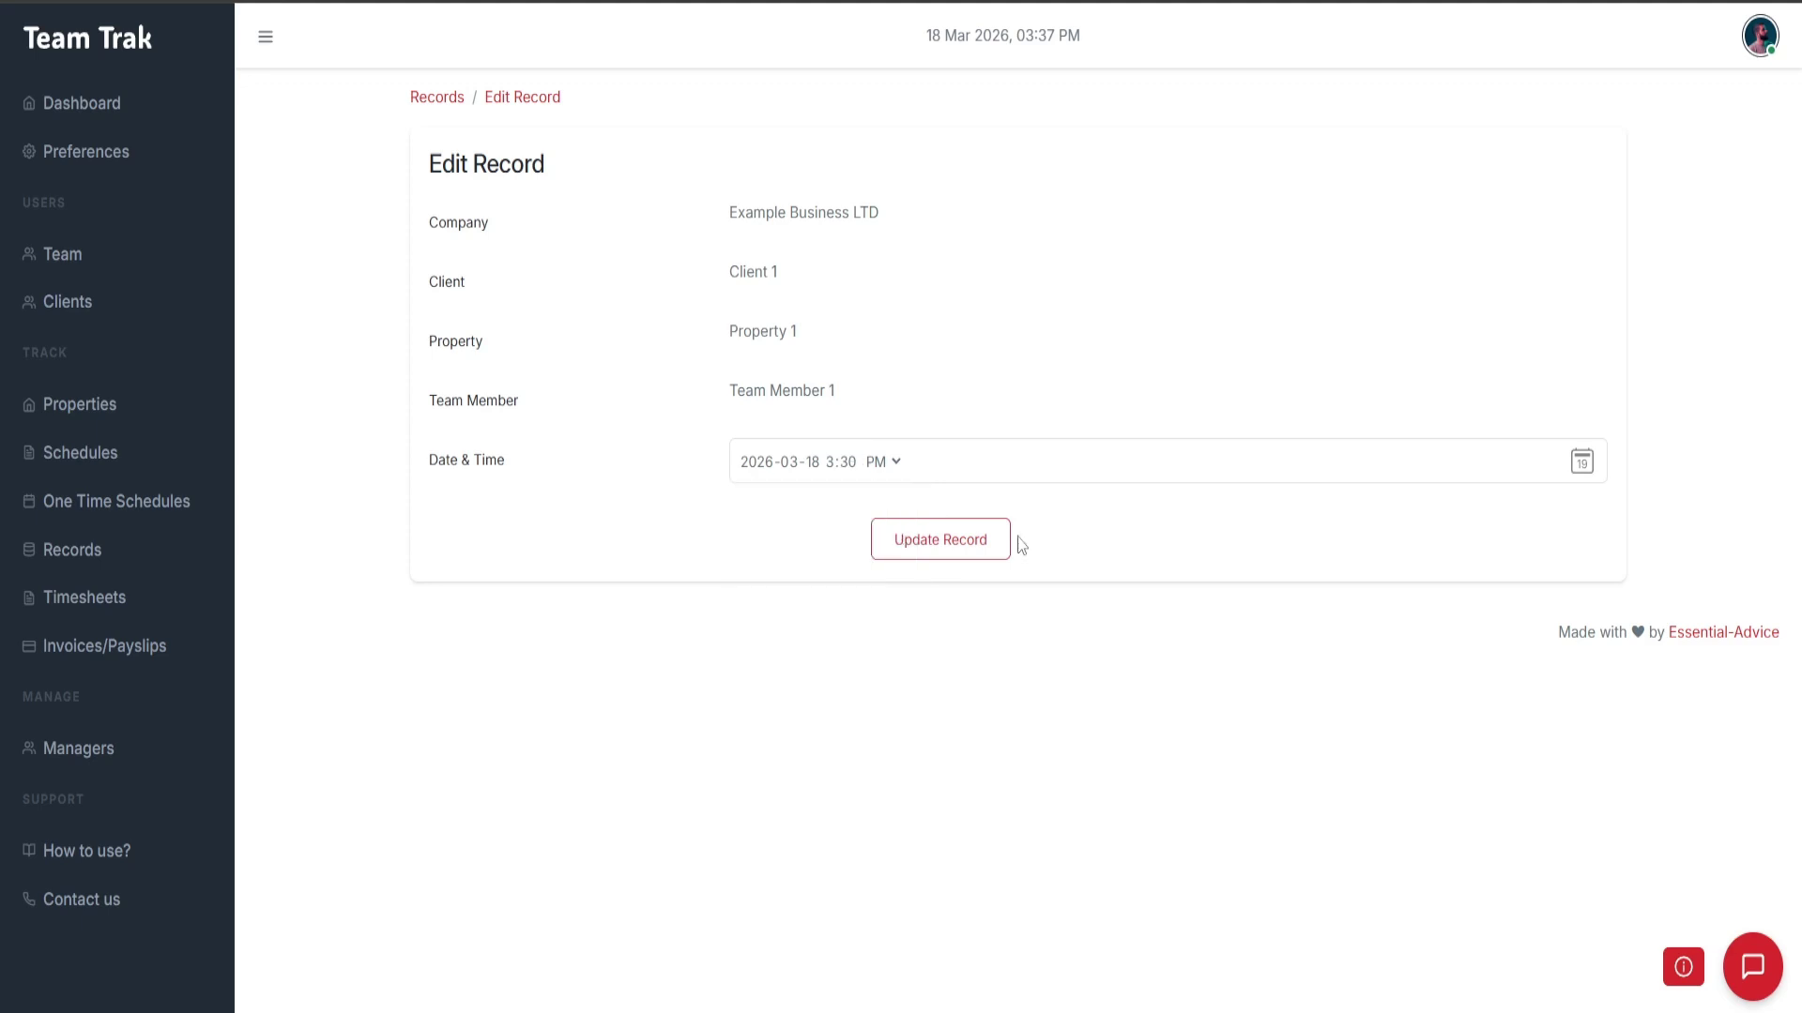
{"action": "left_click", "coordinate": [997, 550]}
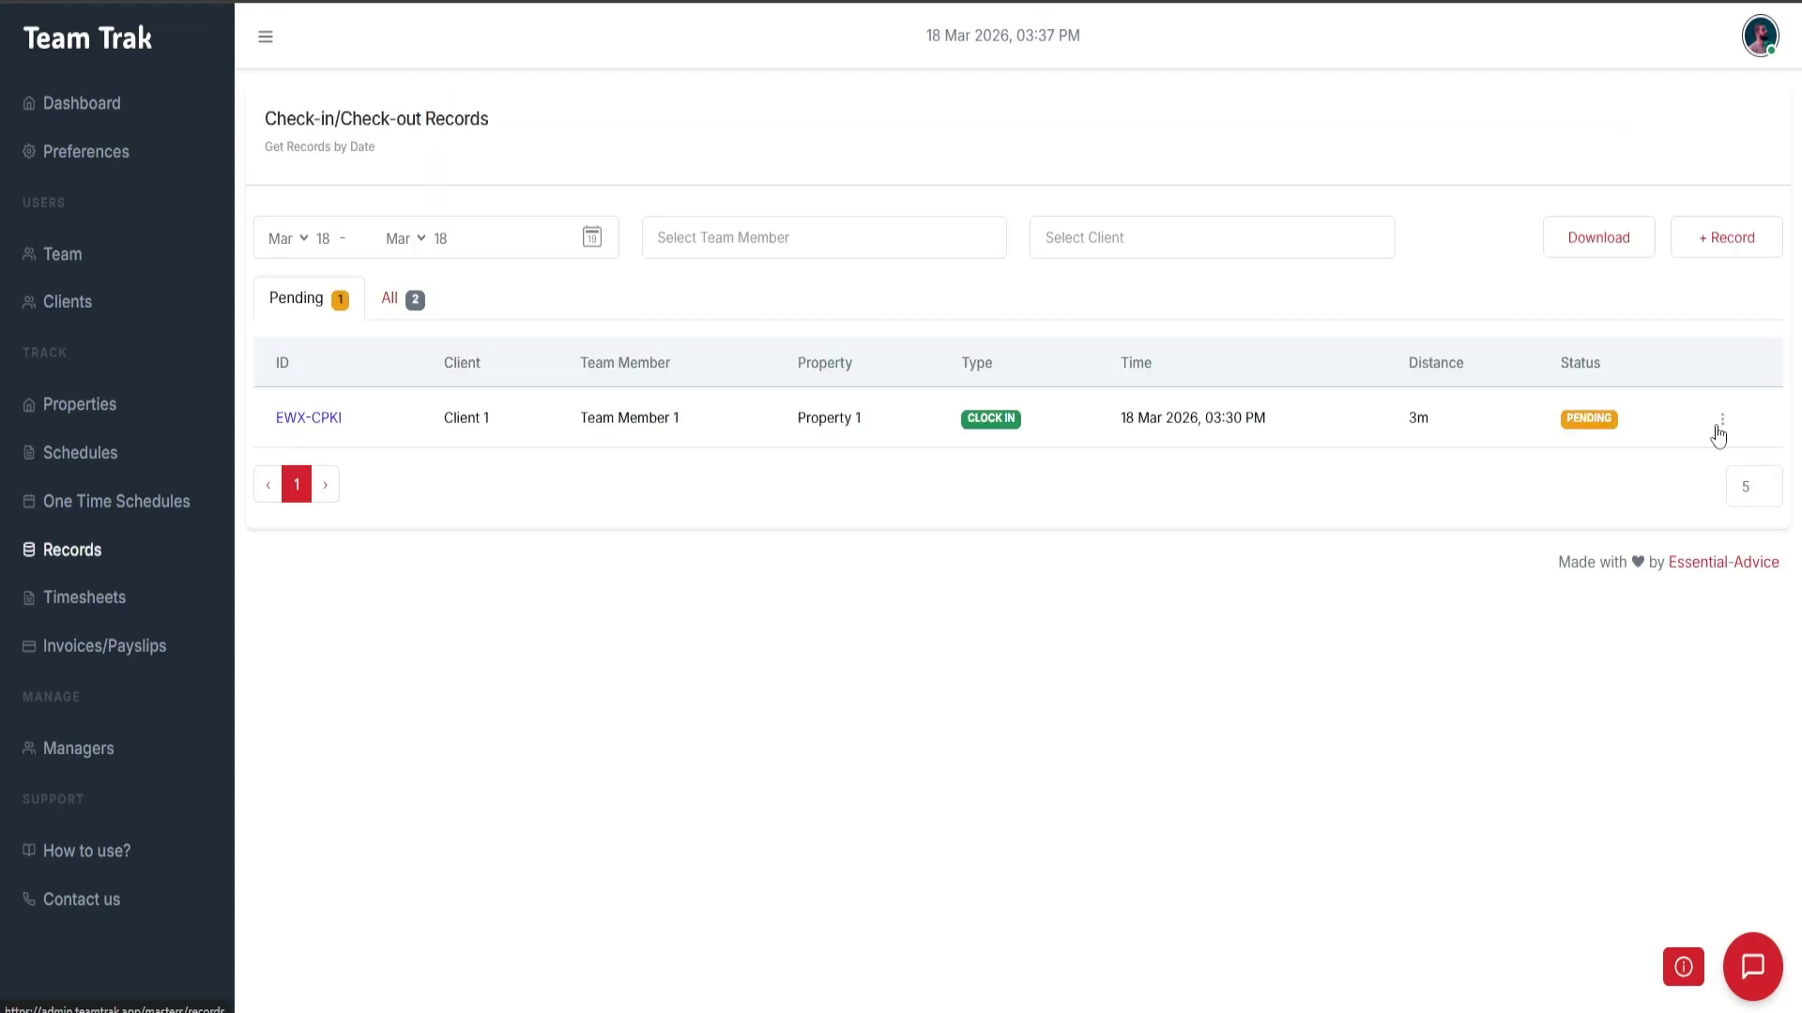
{"action": "left_click", "coordinate": [1720, 424]}
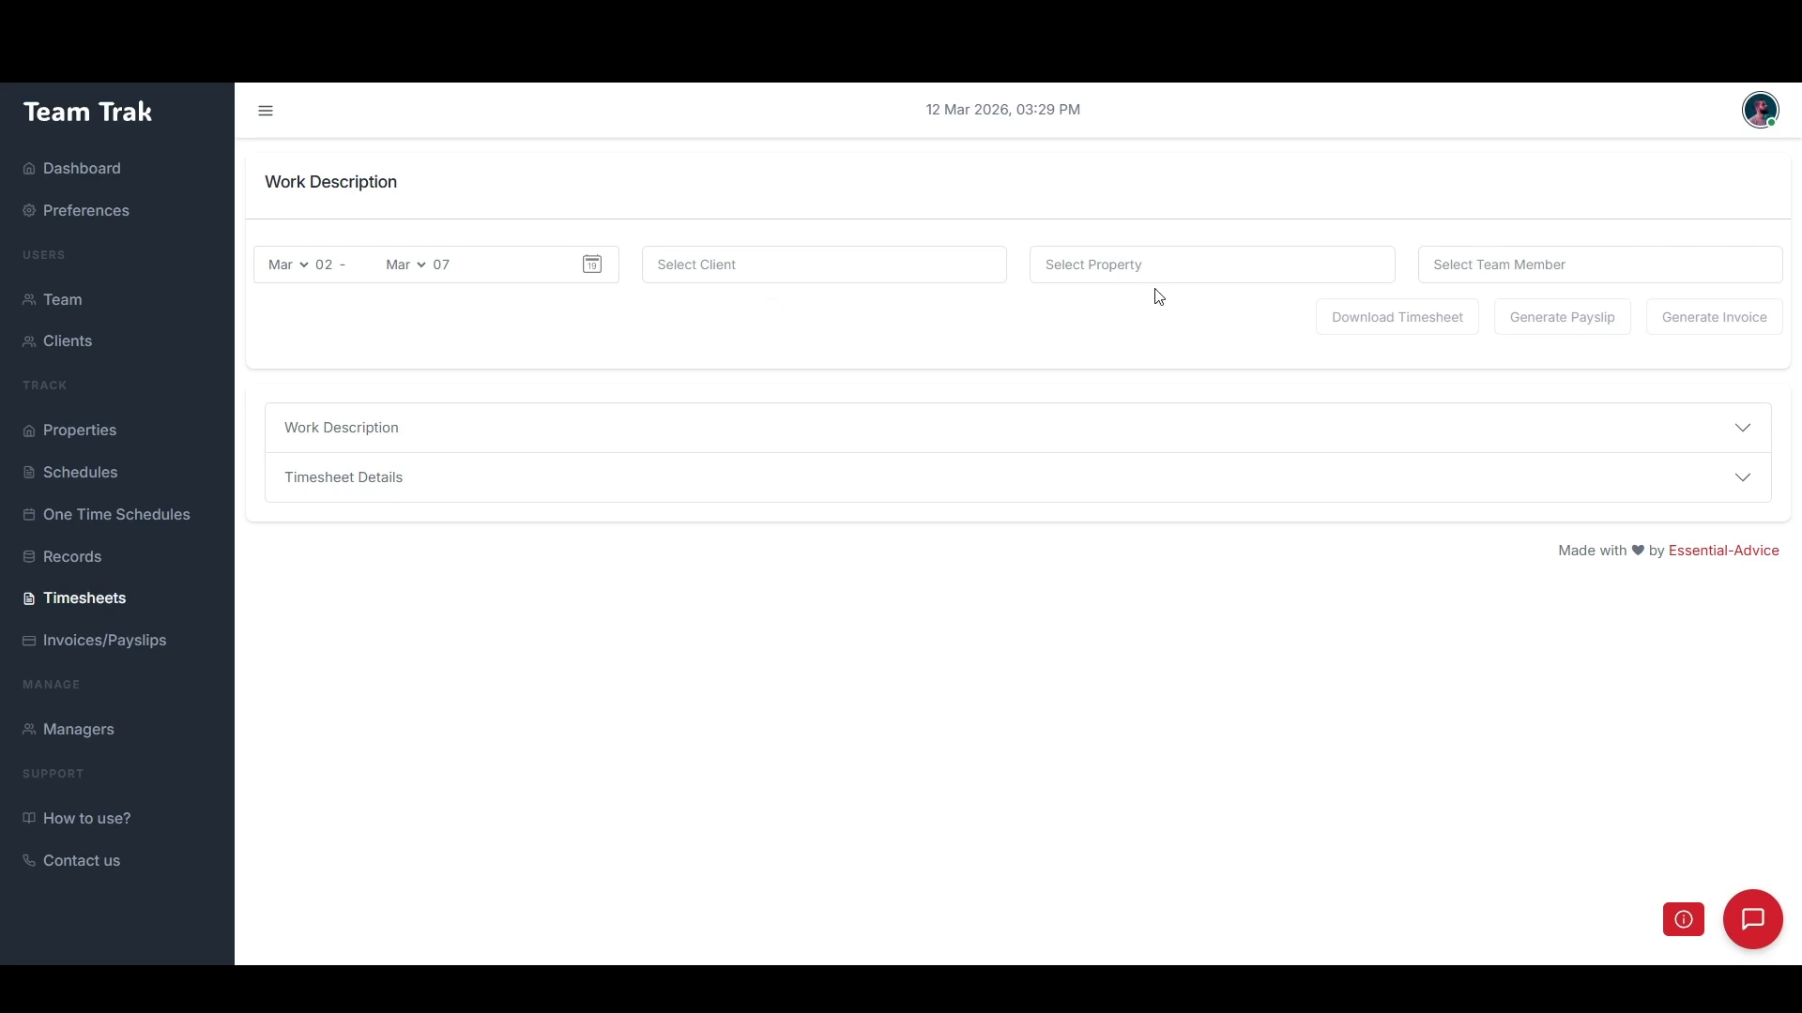
Step: Filter the timesheets by Team Member 1 and review the timesheet details and work description
{"action": "left_click", "coordinate": [1566, 266]}
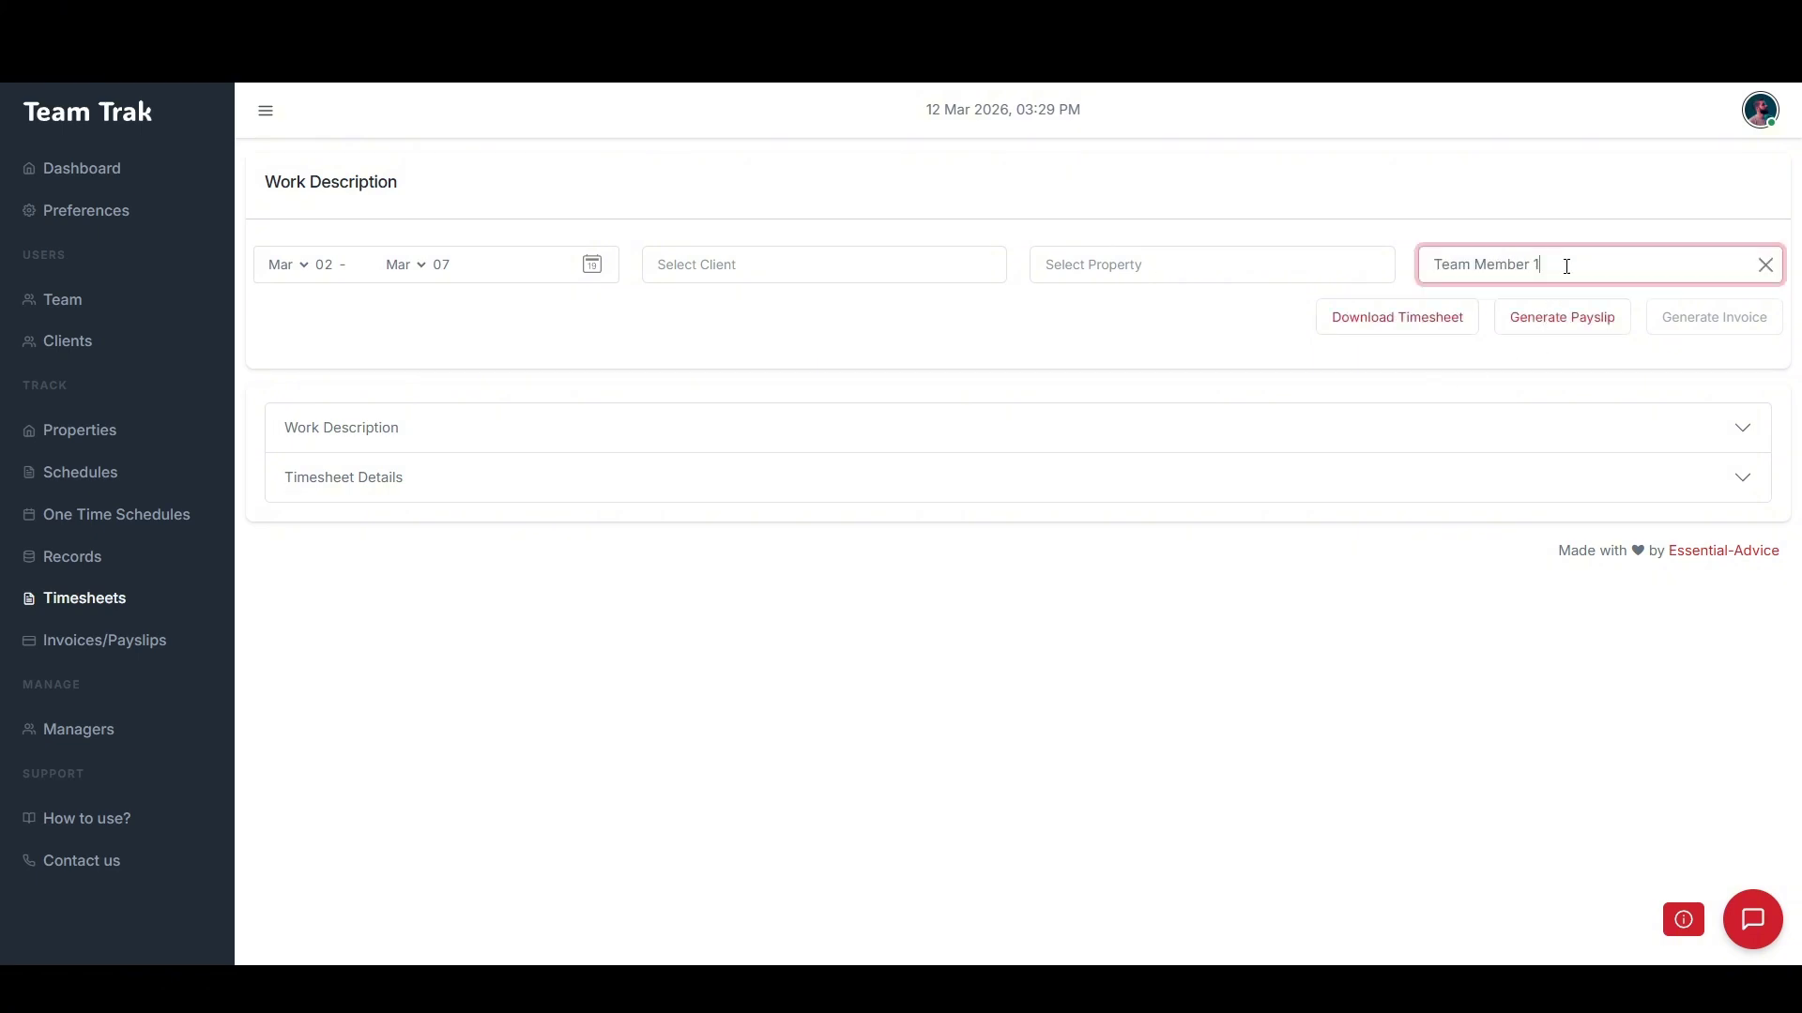
{"action": "left_click", "coordinate": [1772, 479]}
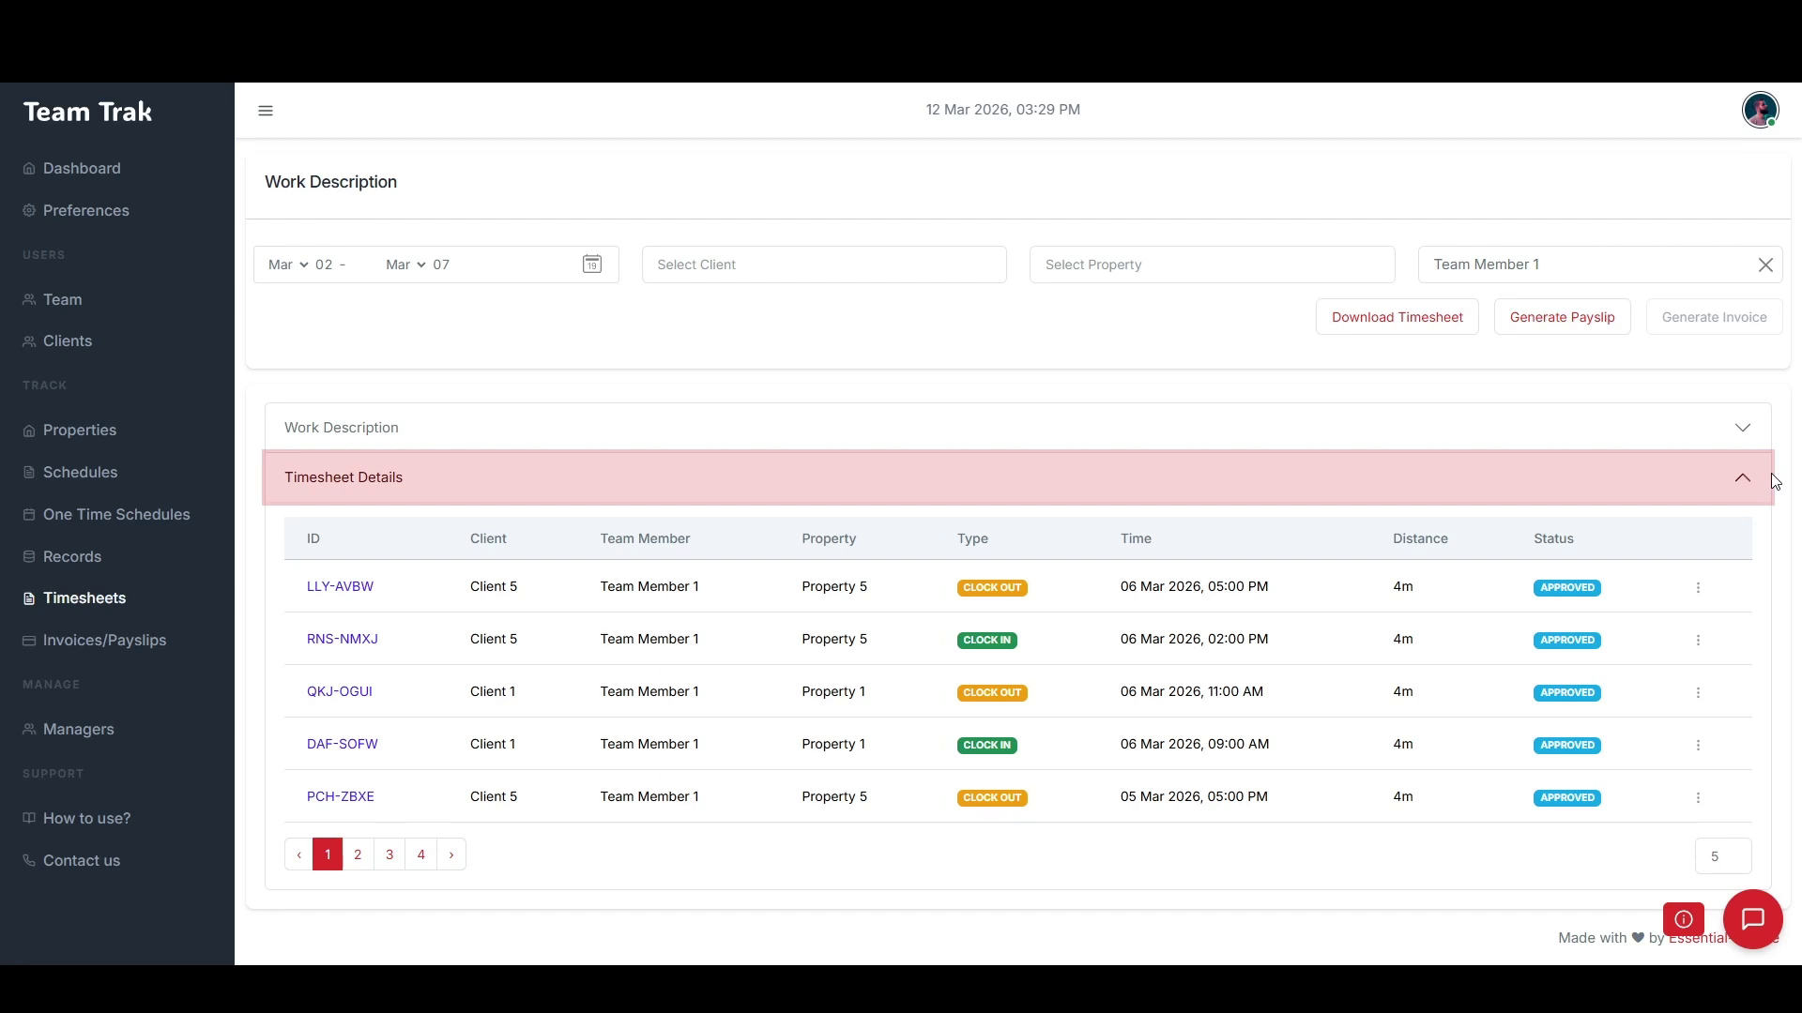
{"action": "left_click", "coordinate": [1742, 429]}
{"action": "scroll", "coordinate": [1729, 269], "scroll_direction": "down", "scroll_amount": 2}
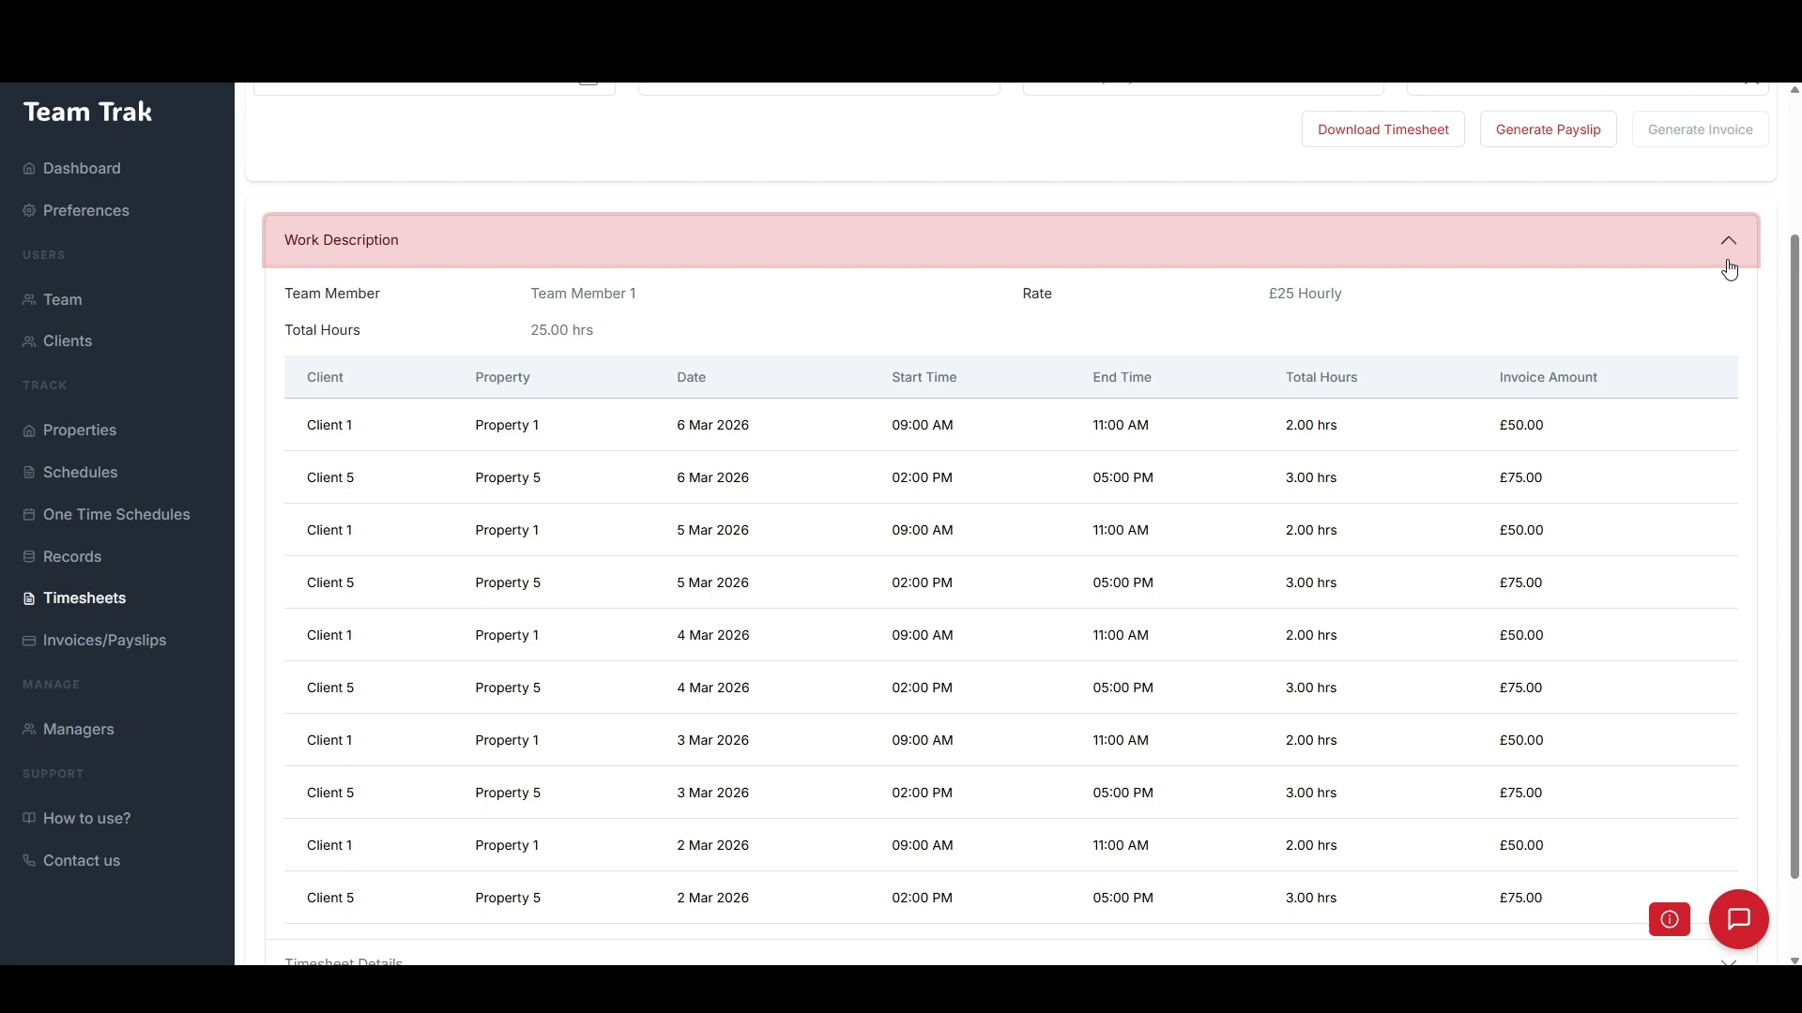
{"action": "scroll", "coordinate": [1410, 348], "scroll_direction": "up", "scroll_amount": 2}
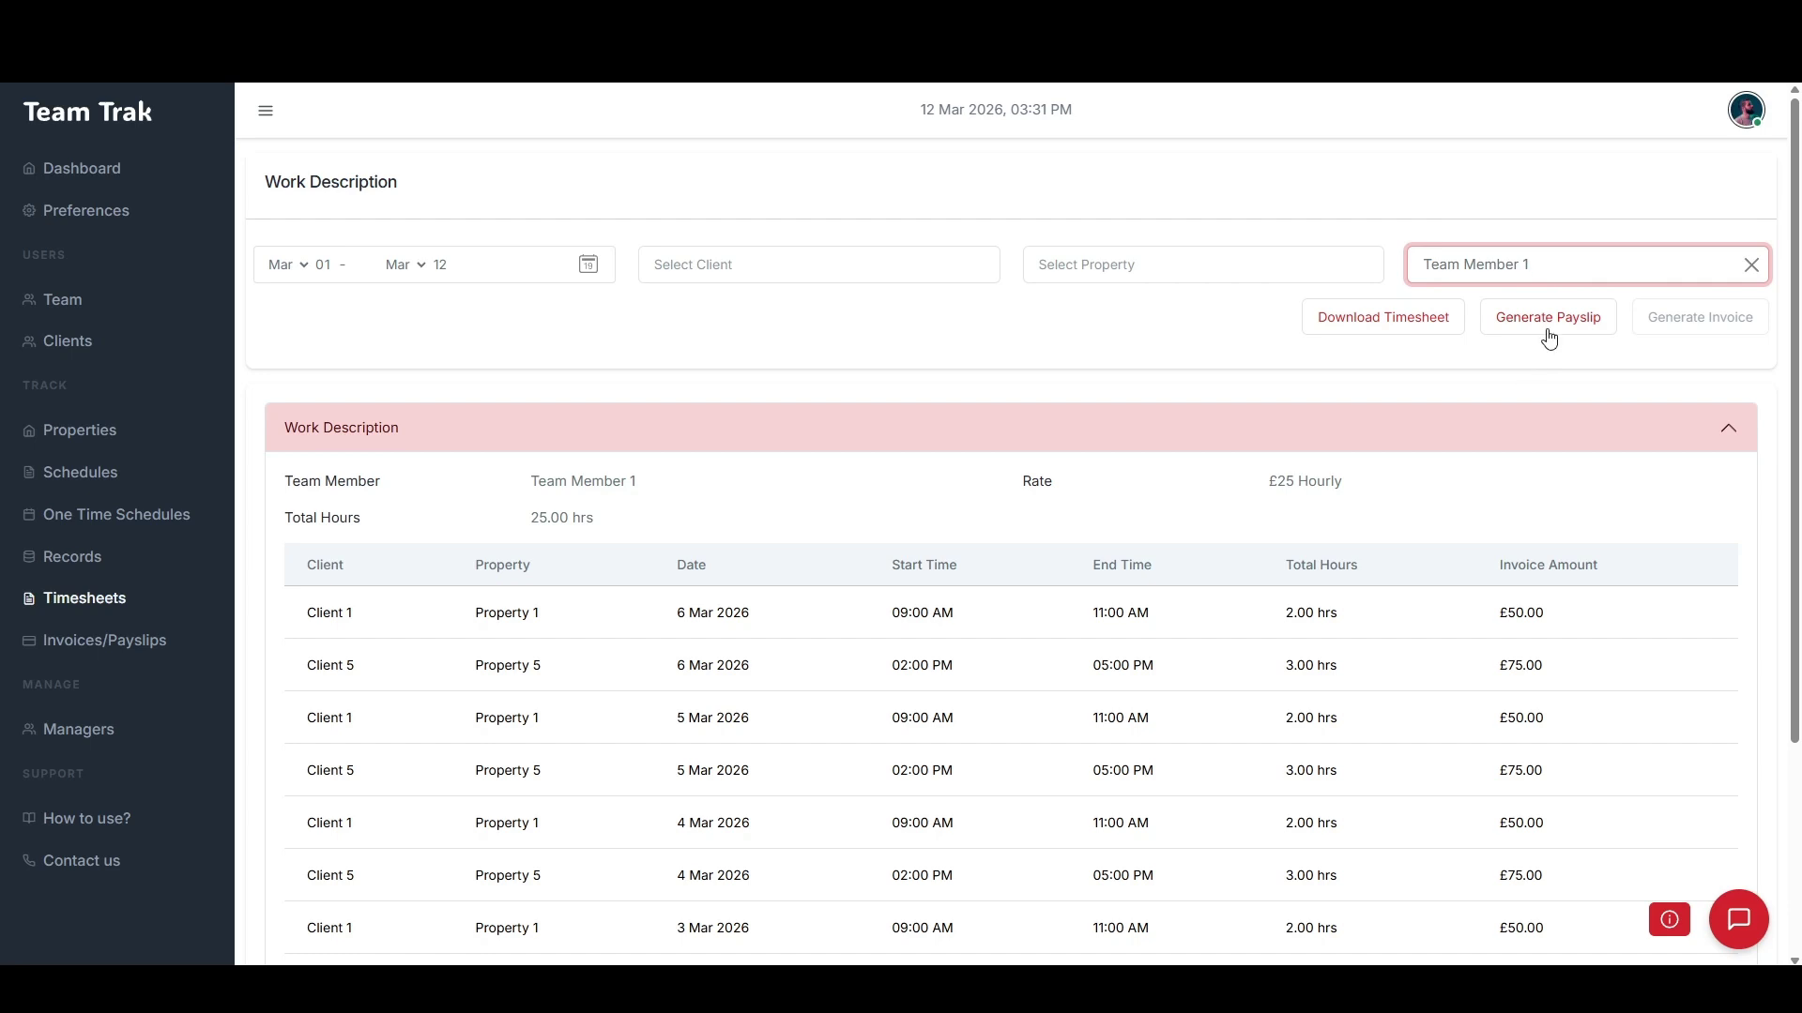
Step: Generate Team Member 1's payslip for 1 to 12 March and view it under Invoices/Payslips
{"action": "left_click", "coordinate": [1549, 335]}
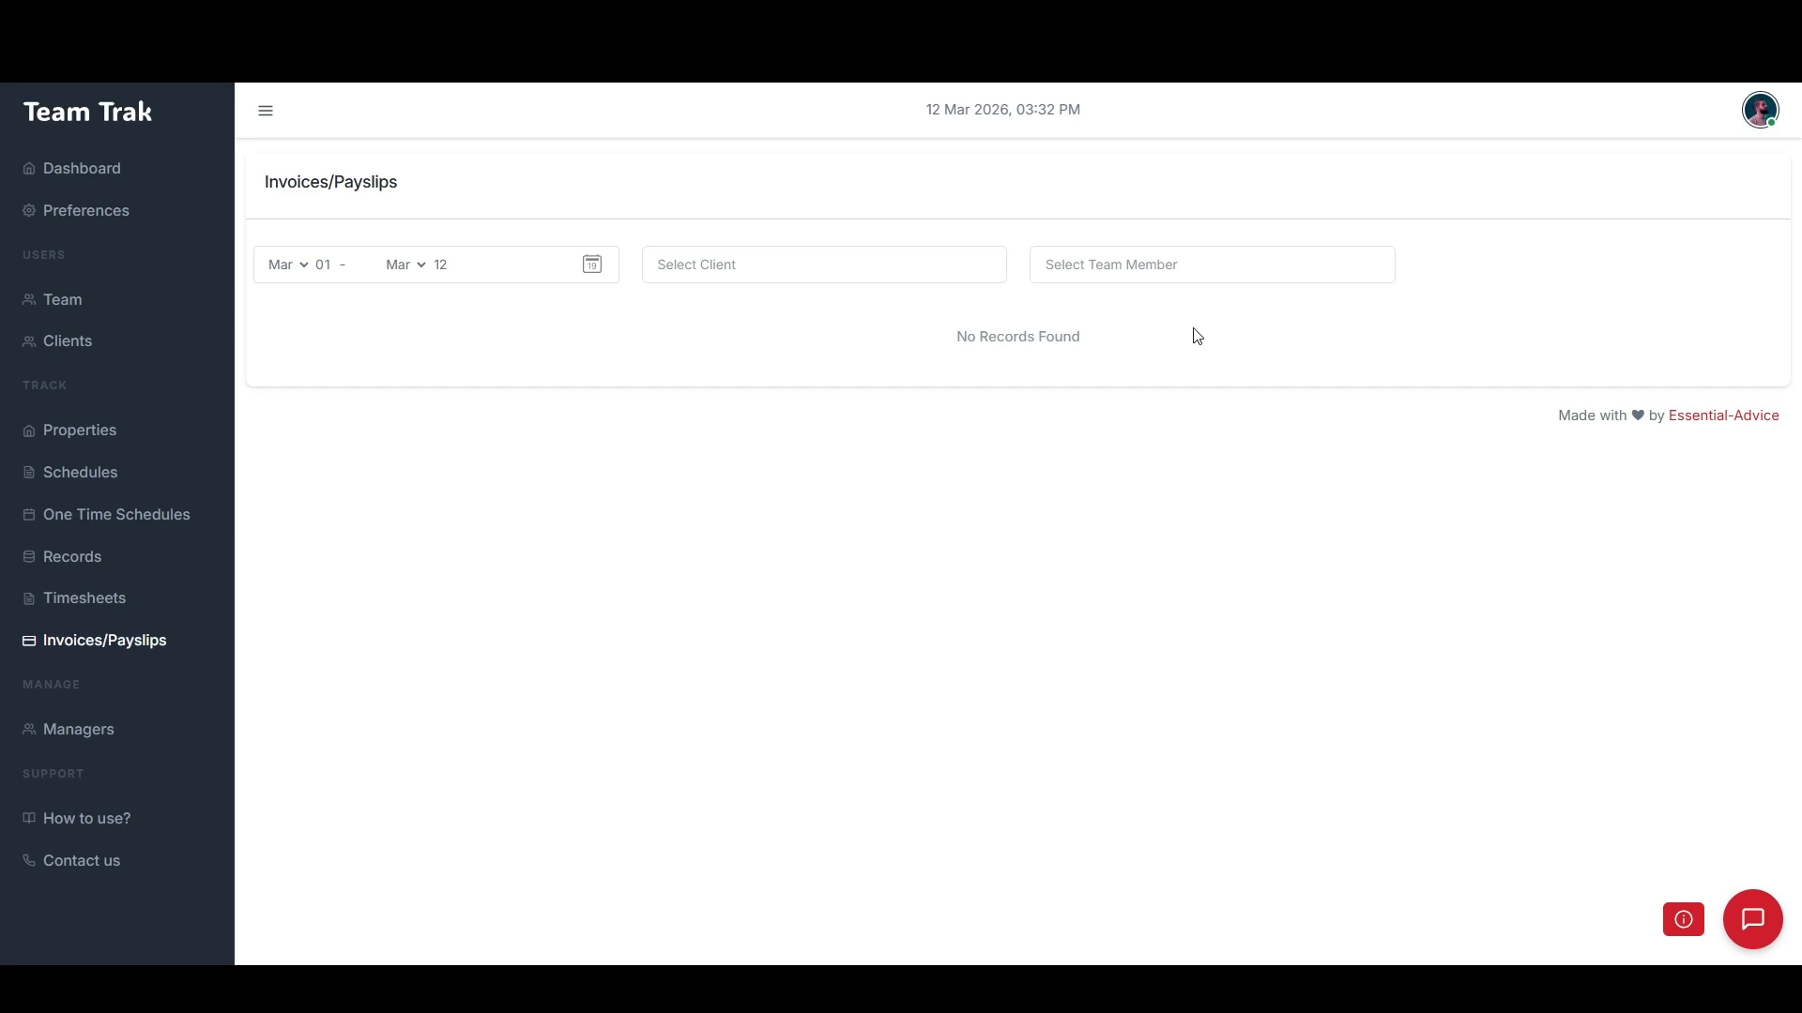
{"action": "left_click", "coordinate": [1181, 265]}
{"action": "left_click", "coordinate": [1285, 306]}
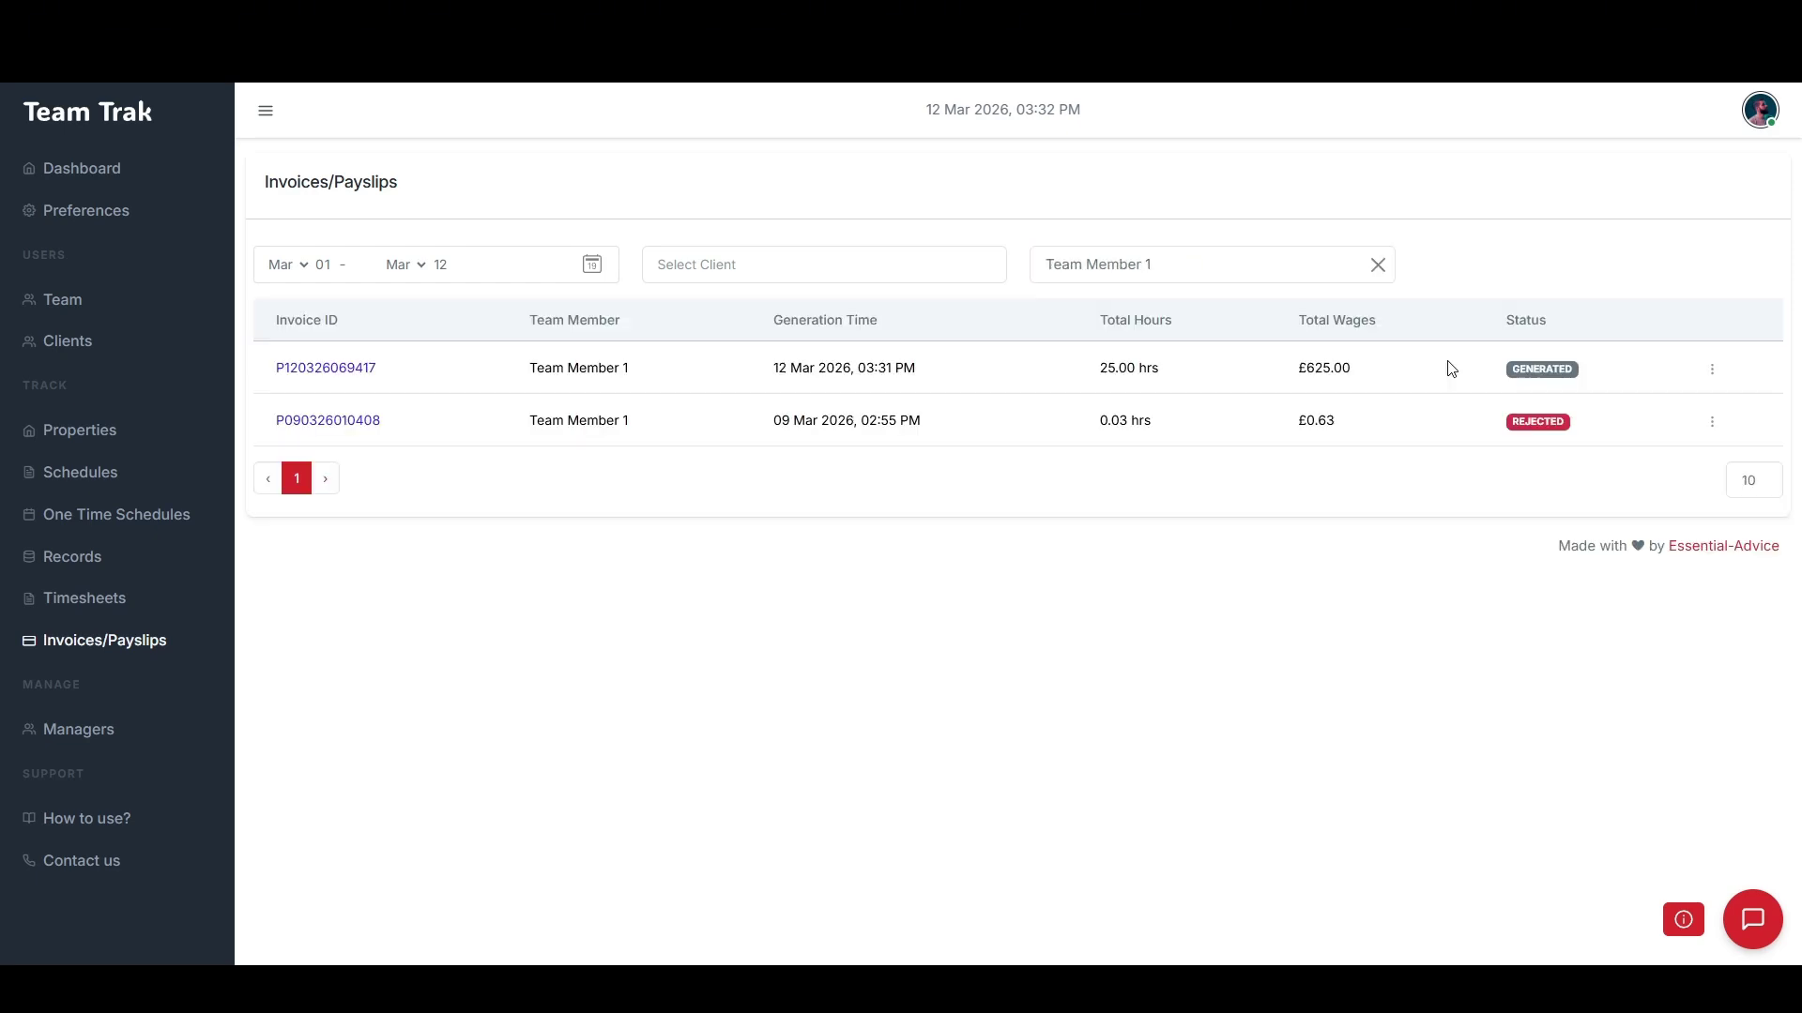
{"action": "left_click", "coordinate": [1711, 368]}
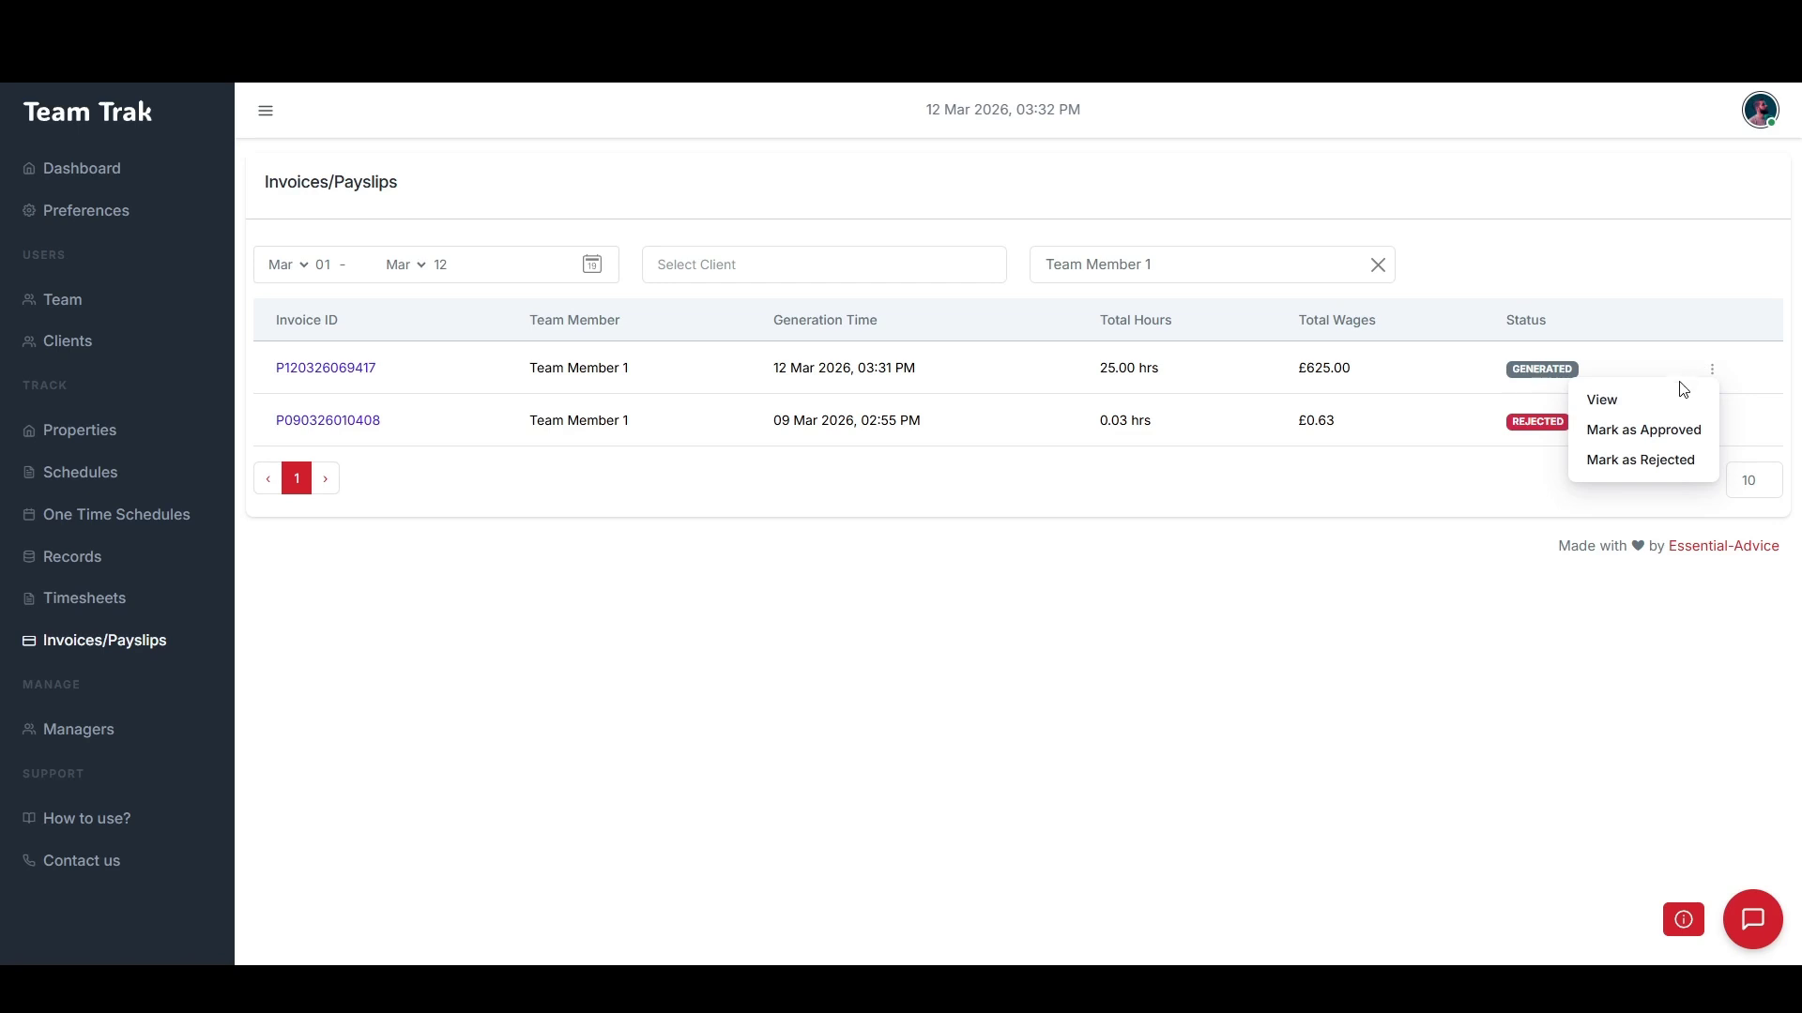
{"action": "left_click", "coordinate": [1677, 410]}
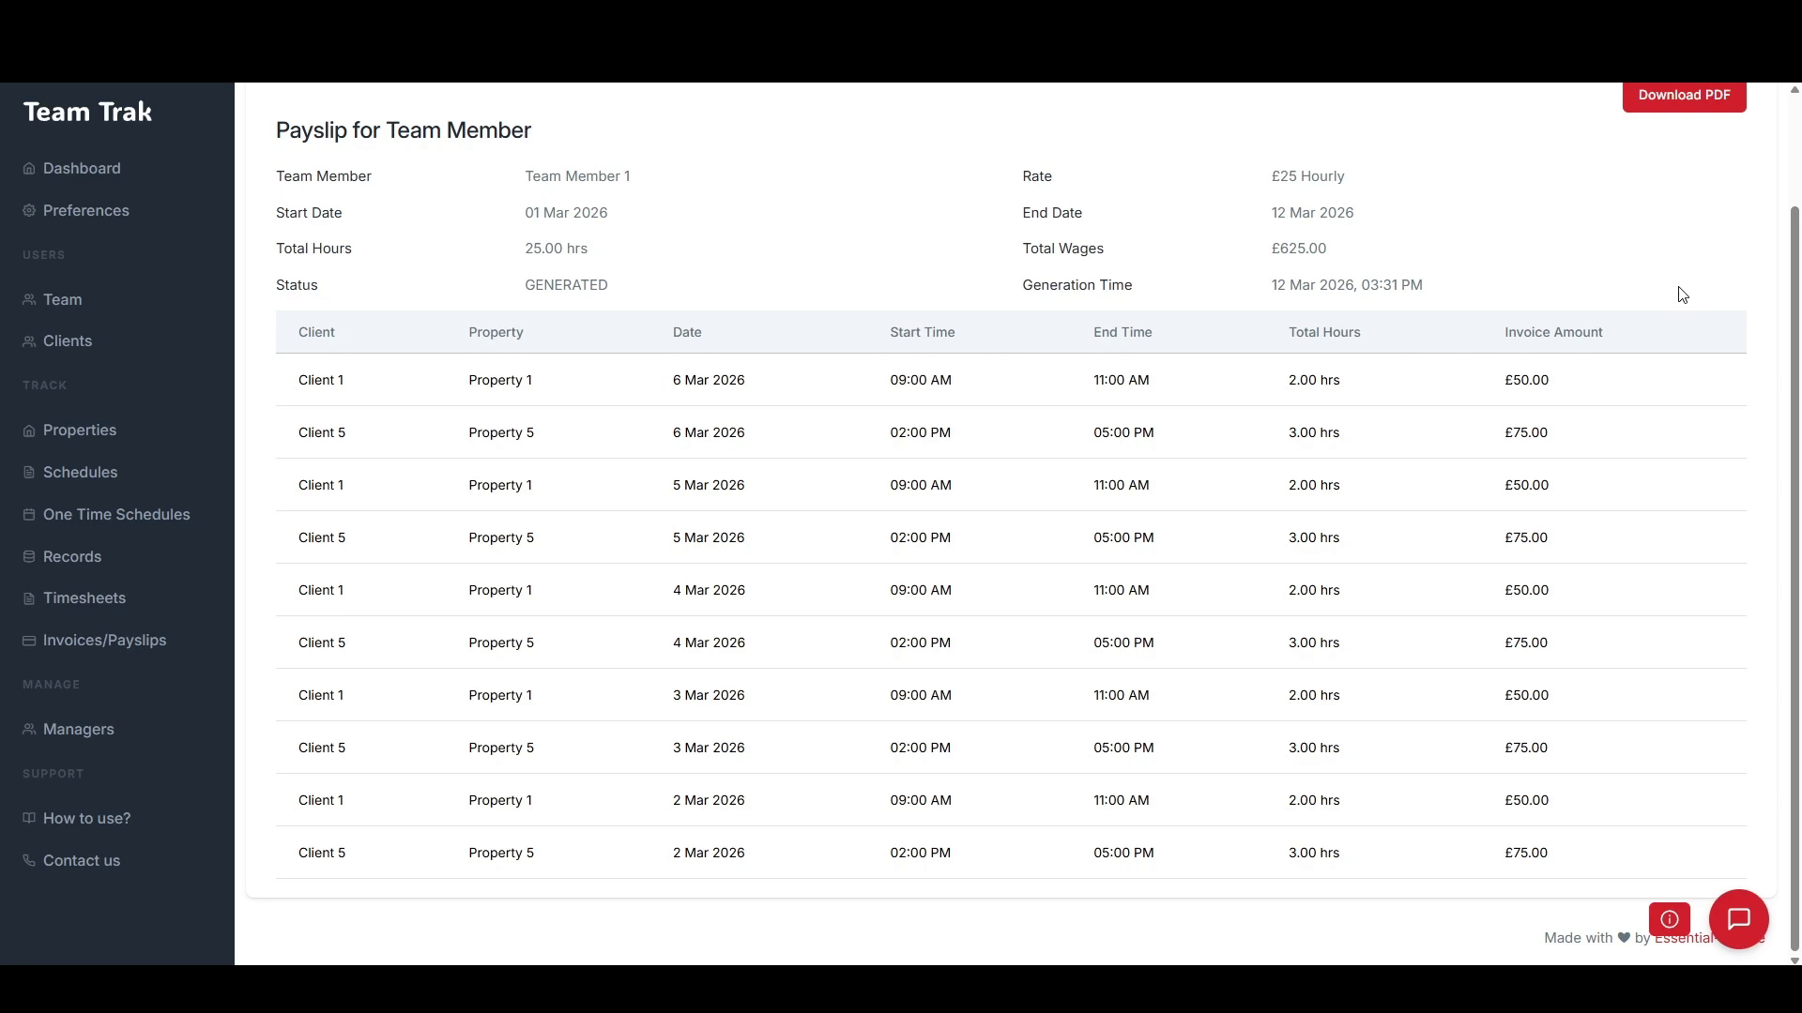
{"action": "scroll", "coordinate": [1681, 295], "scroll_direction": "up", "scroll_amount": 1}
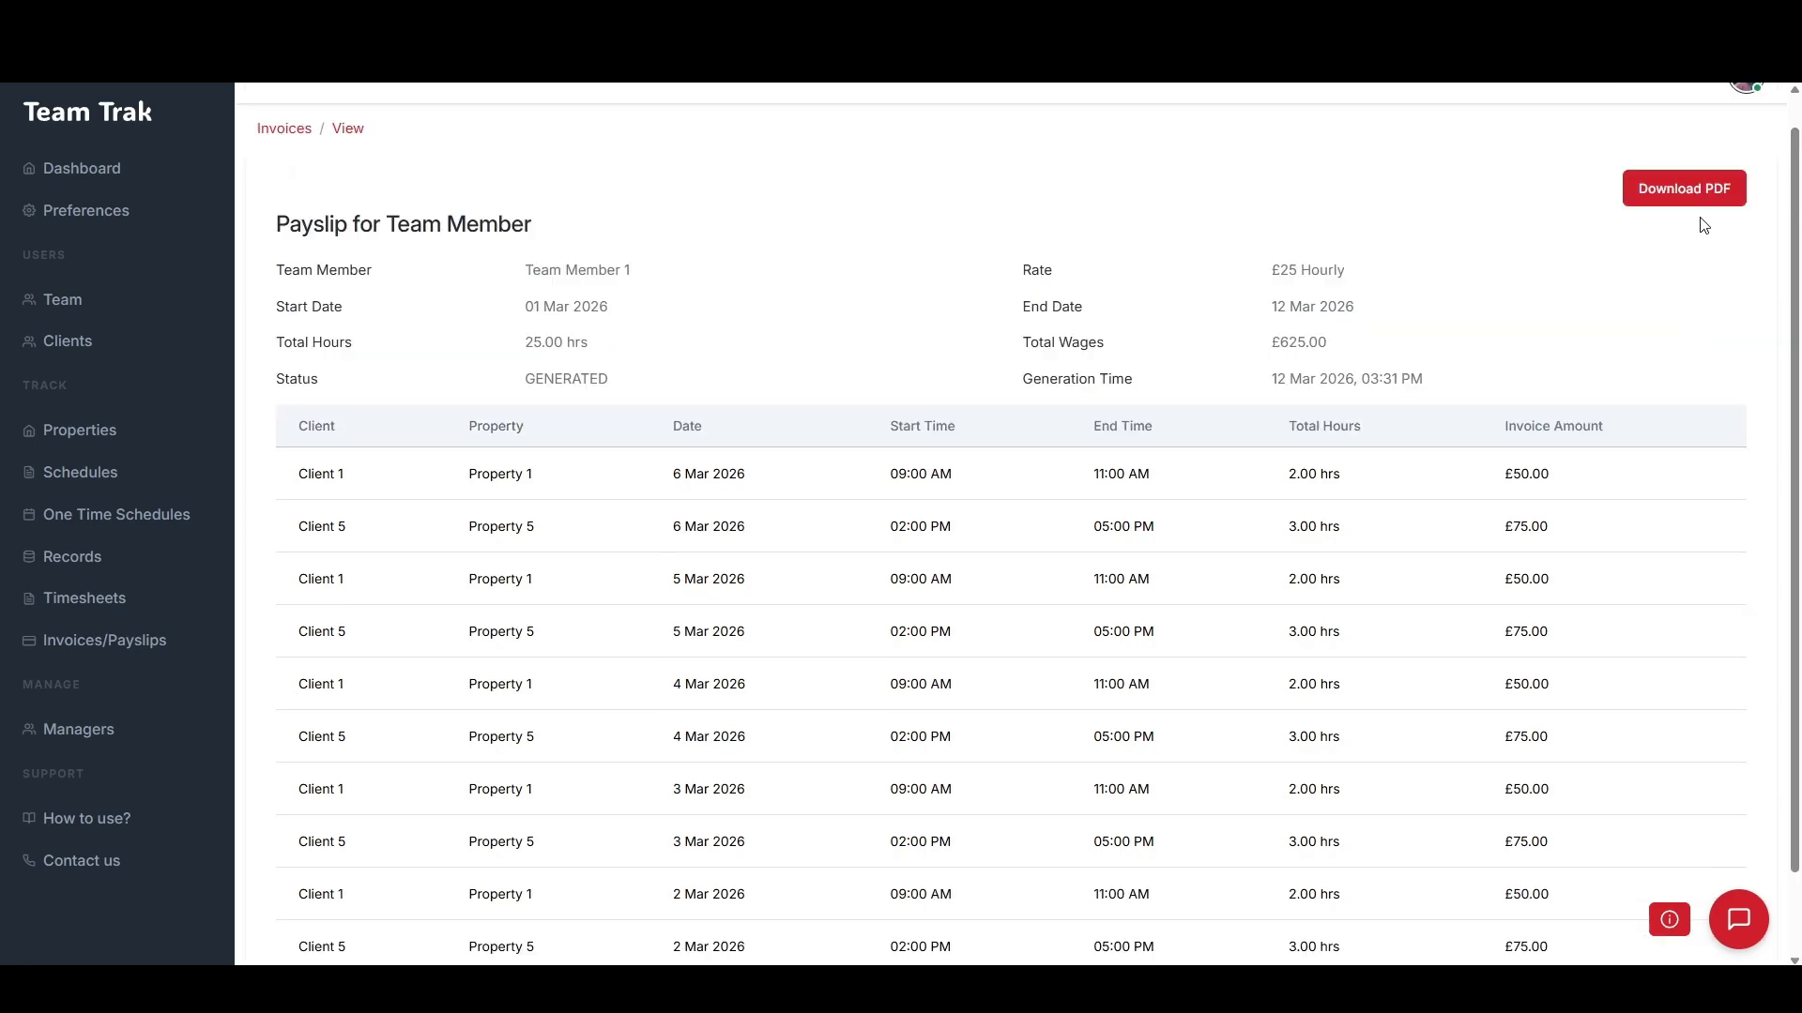
{"action": "key", "text": "alt+Left"}
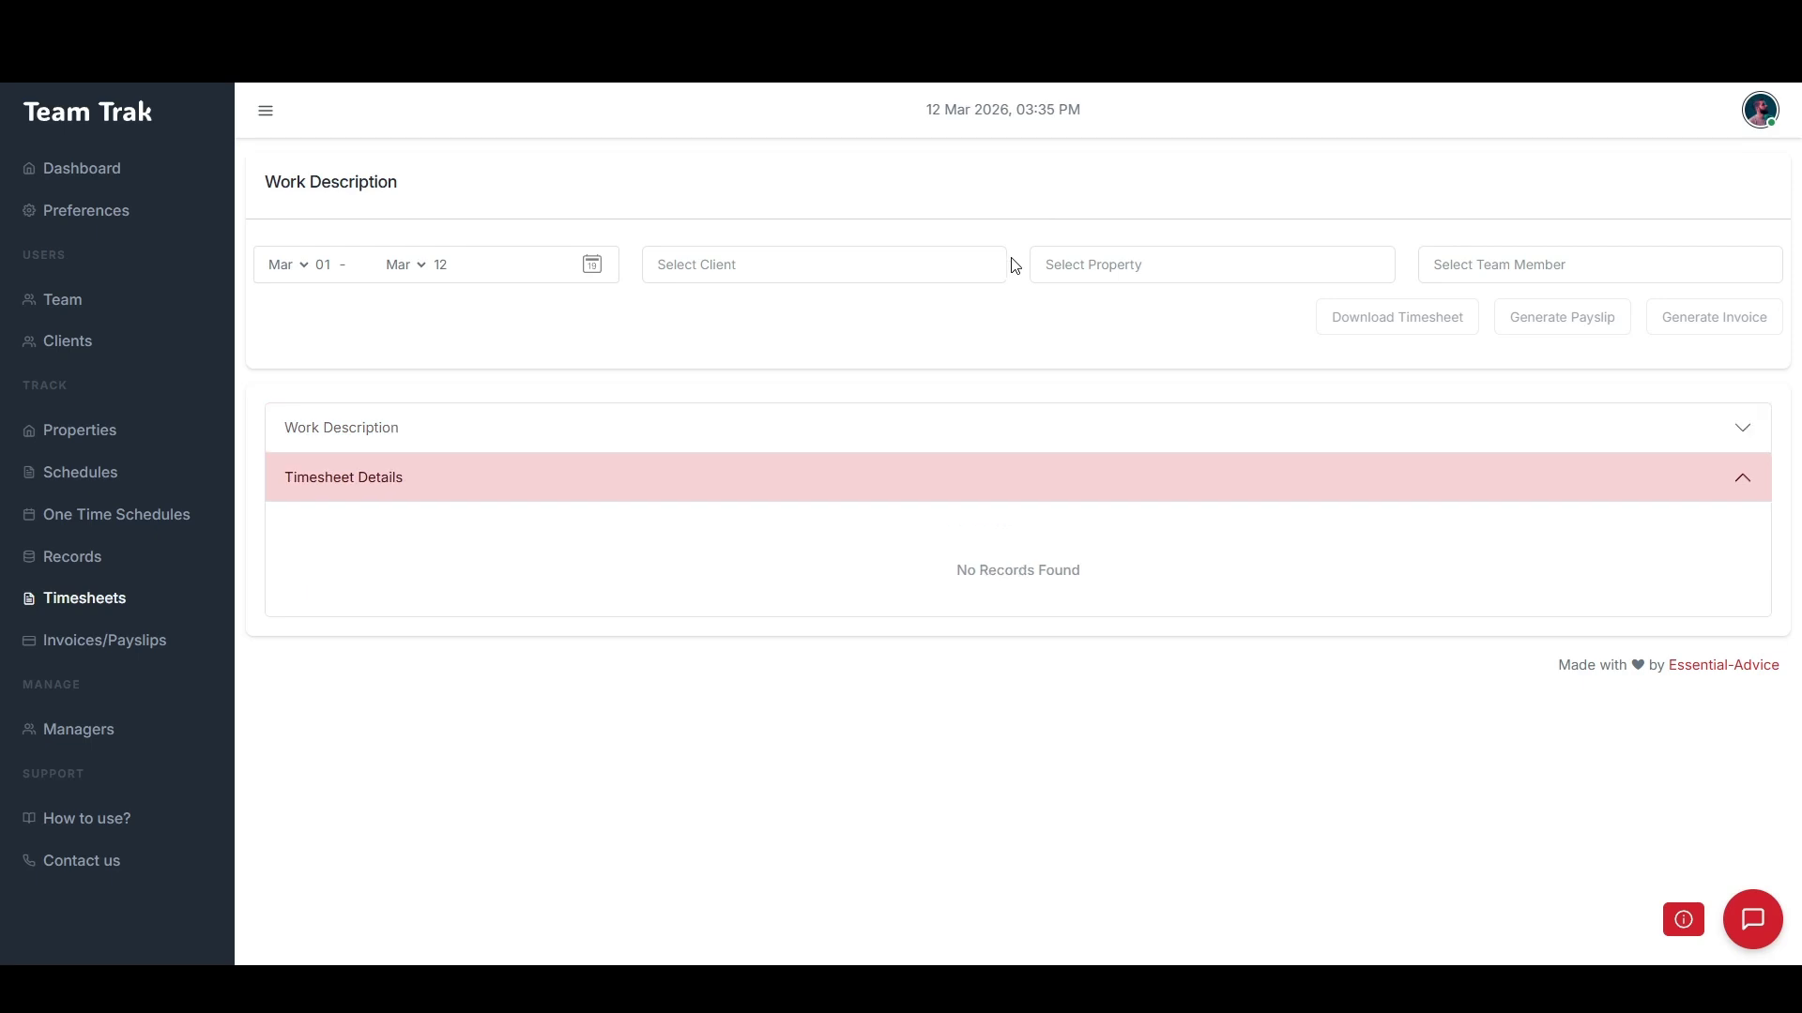
Step: Filter the timesheets by Client 2 and Property 2, and generate the client's invoice from the work description
{"action": "left_click", "coordinate": [1004, 265]}
{"action": "type", "text": "Client 2"}
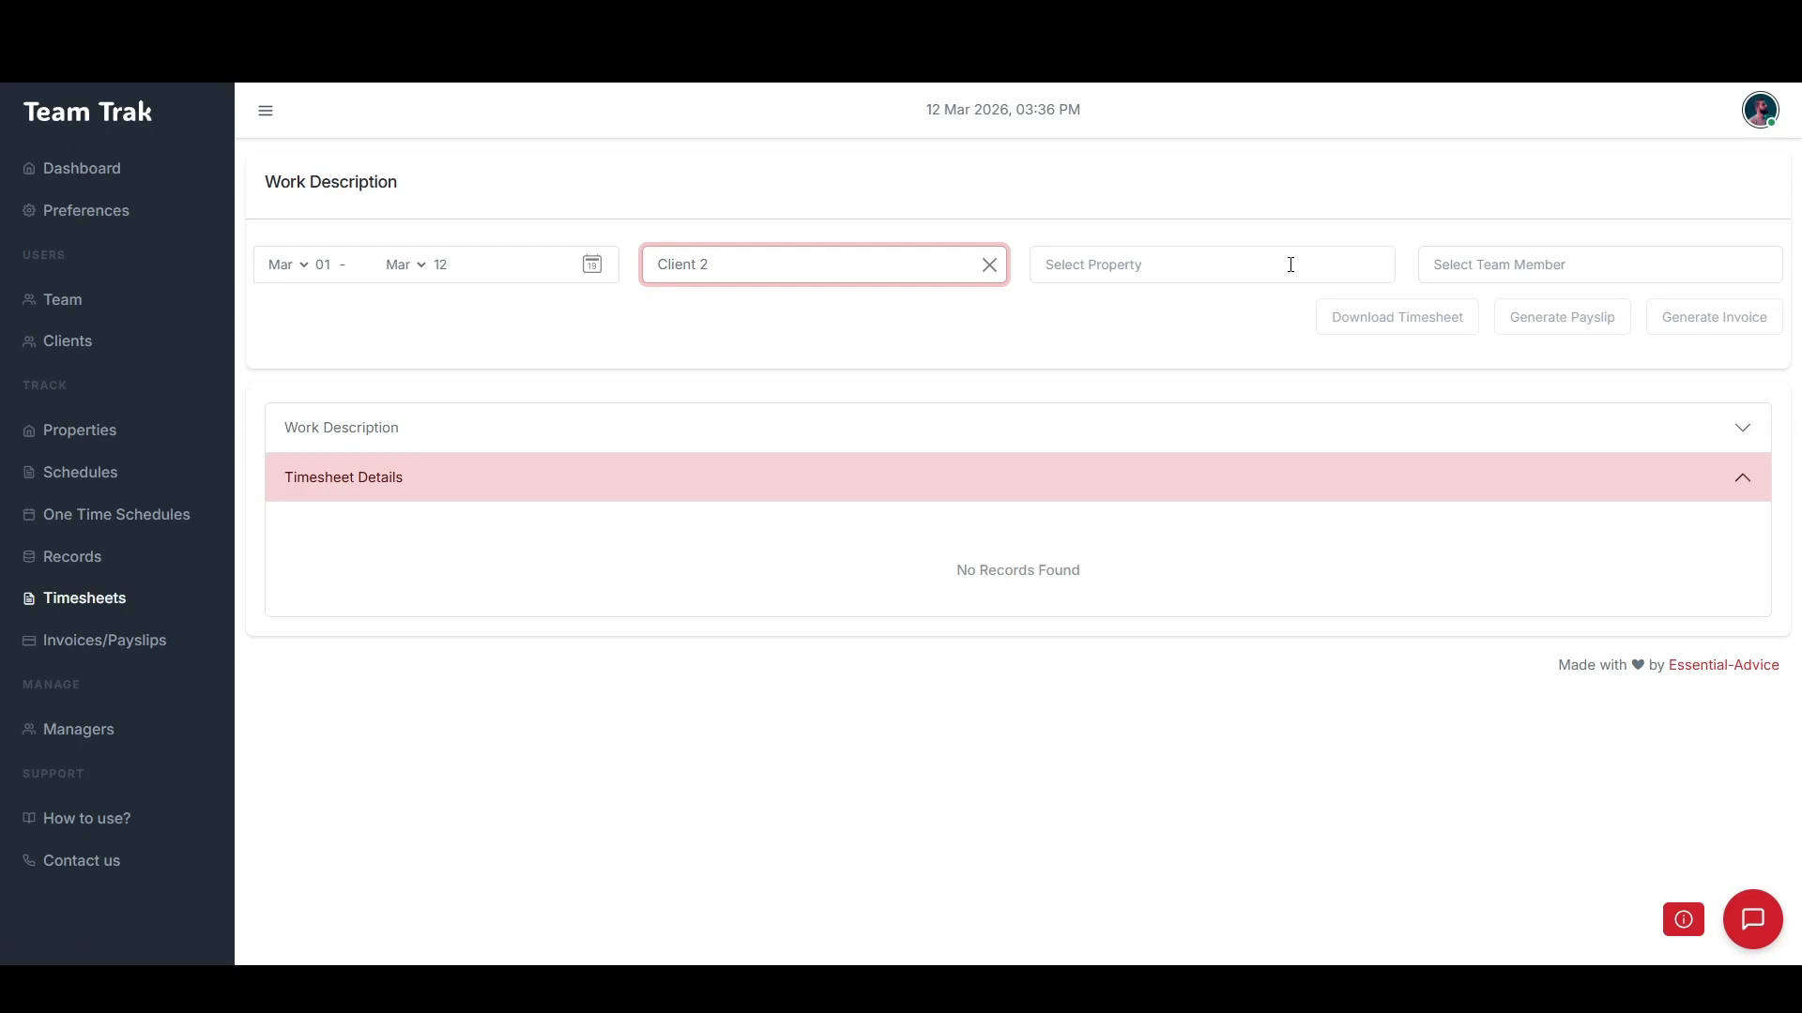
{"action": "left_click", "coordinate": [1291, 265]}
{"action": "type", "text": "Property 2"}
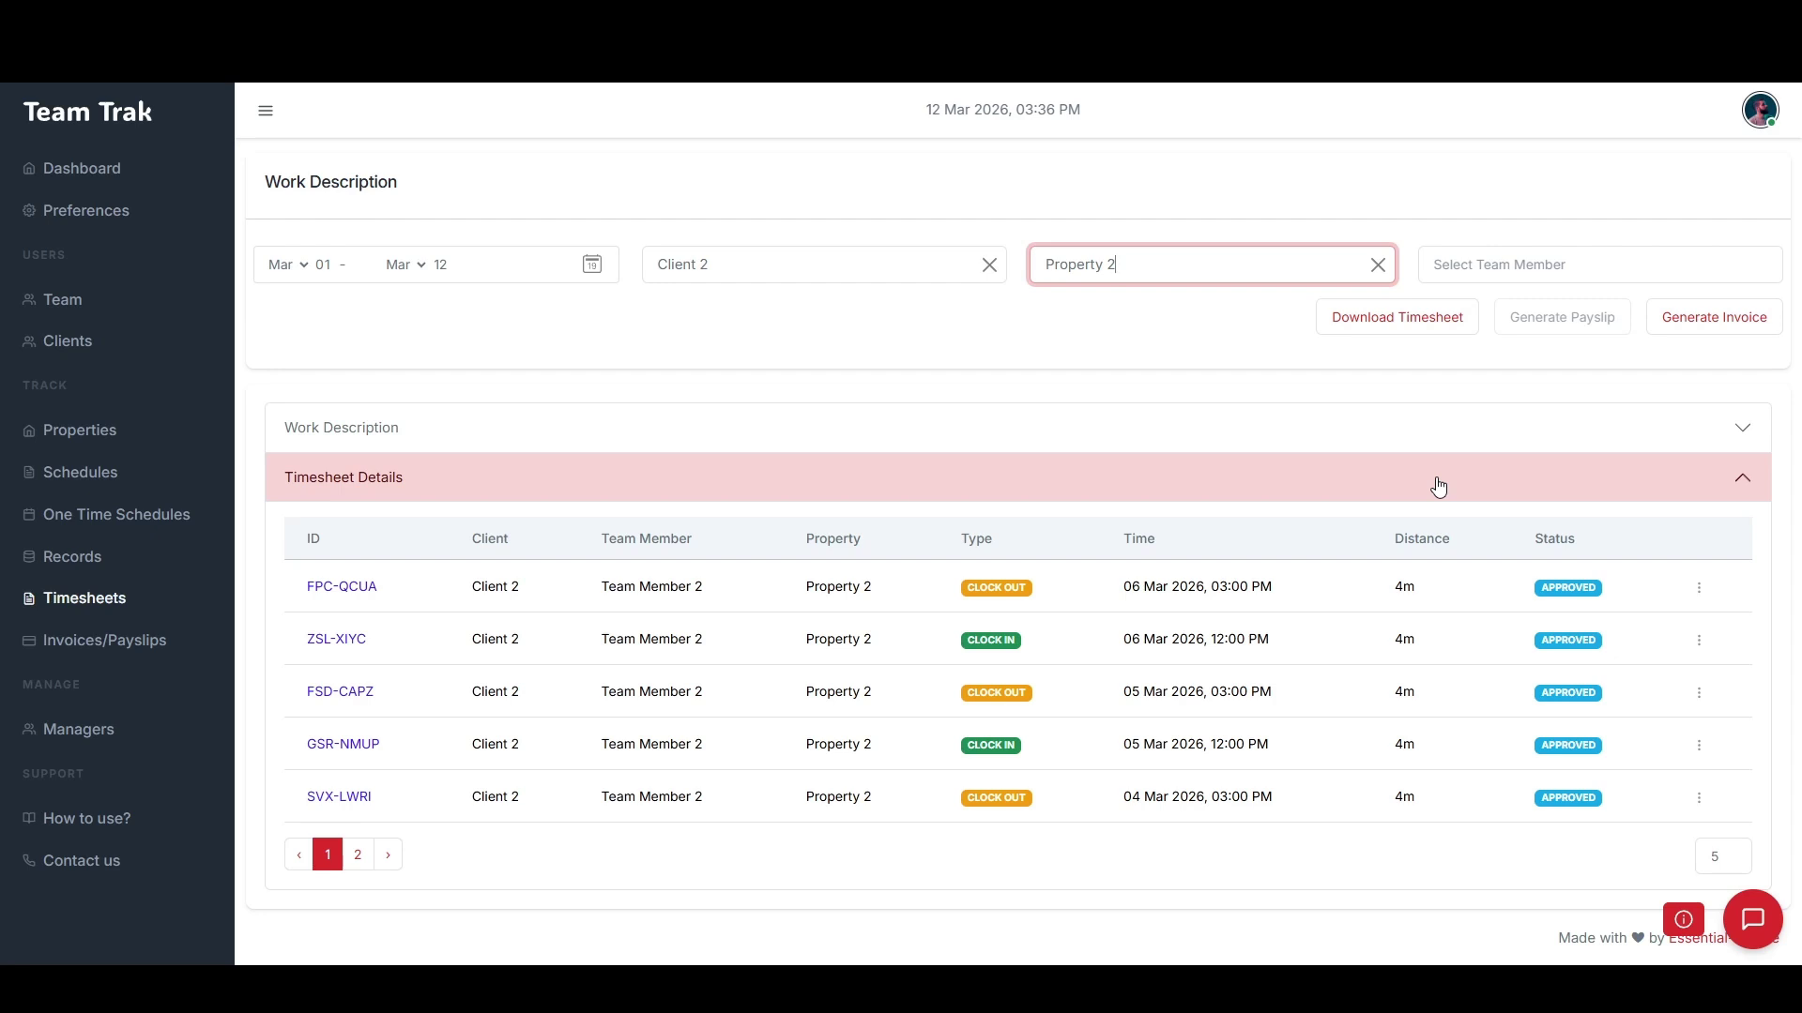
{"action": "left_click", "coordinate": [1457, 432]}
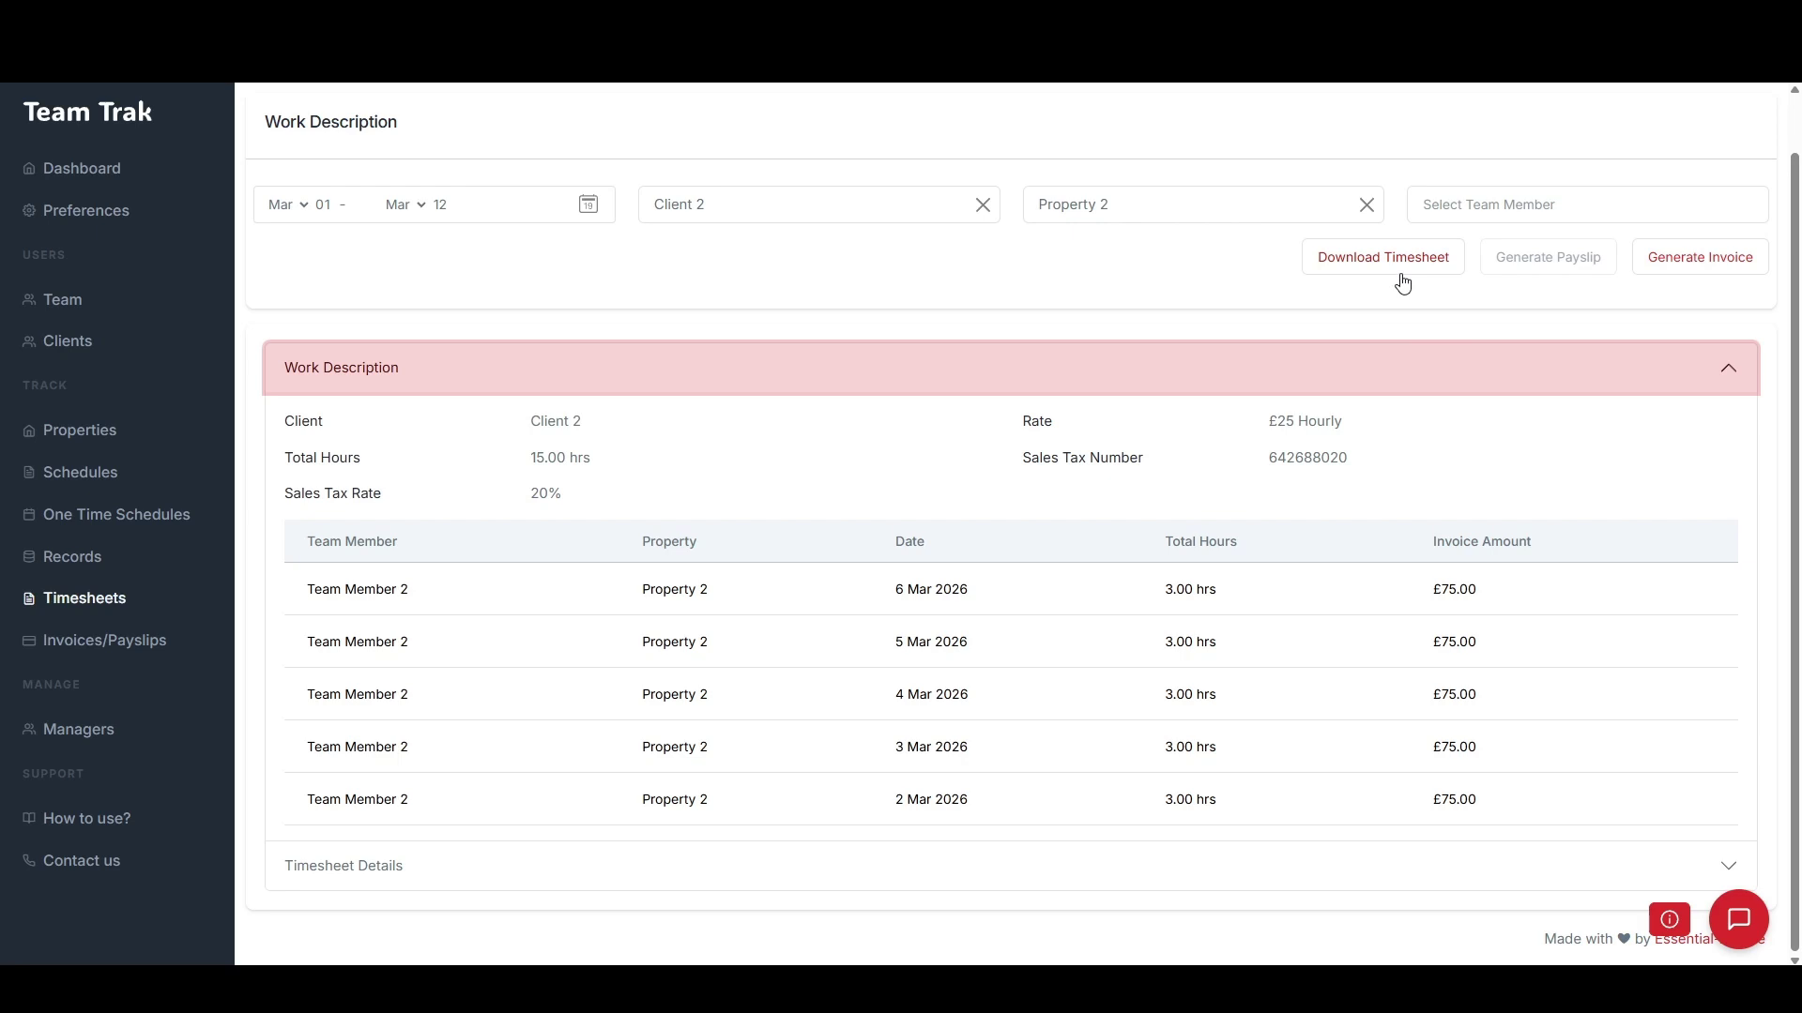
{"action": "left_click", "coordinate": [1704, 281]}
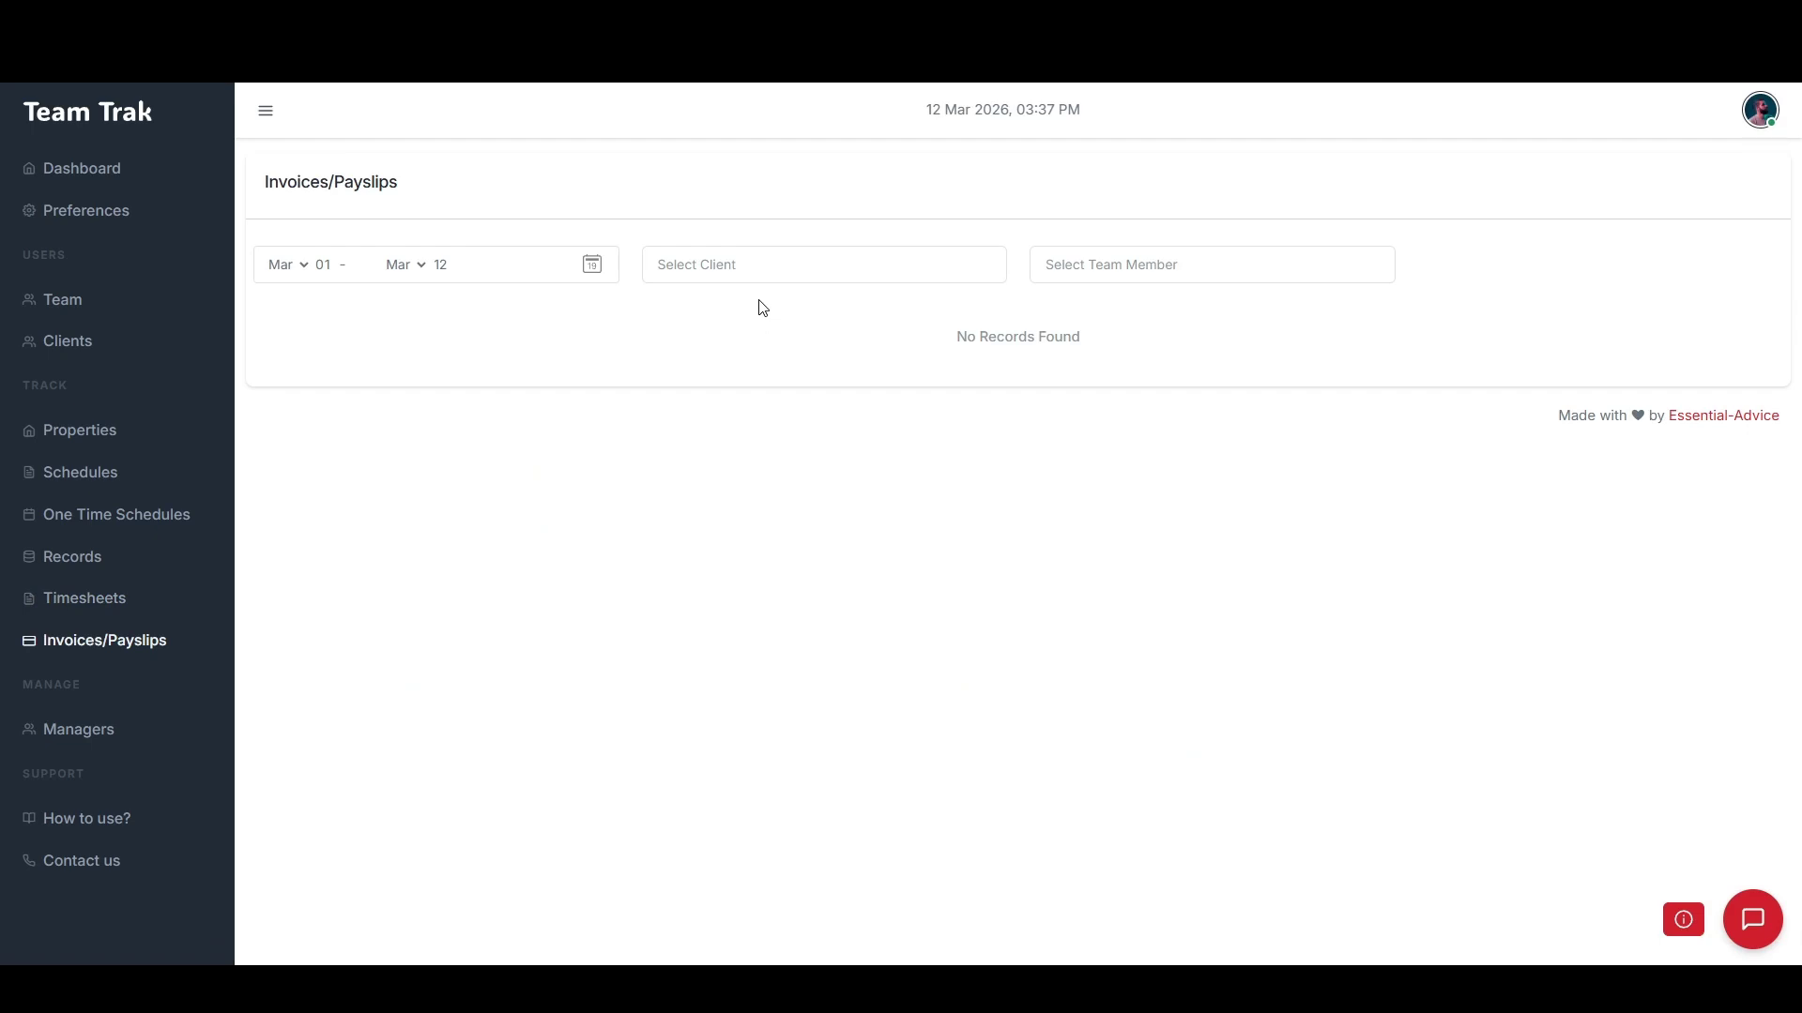
Step: Find and view Client 2's generated invoice under Invoices/Payslips, and return to the dashboard
{"action": "left_click", "coordinate": [767, 279]}
{"action": "left_click", "coordinate": [745, 340]}
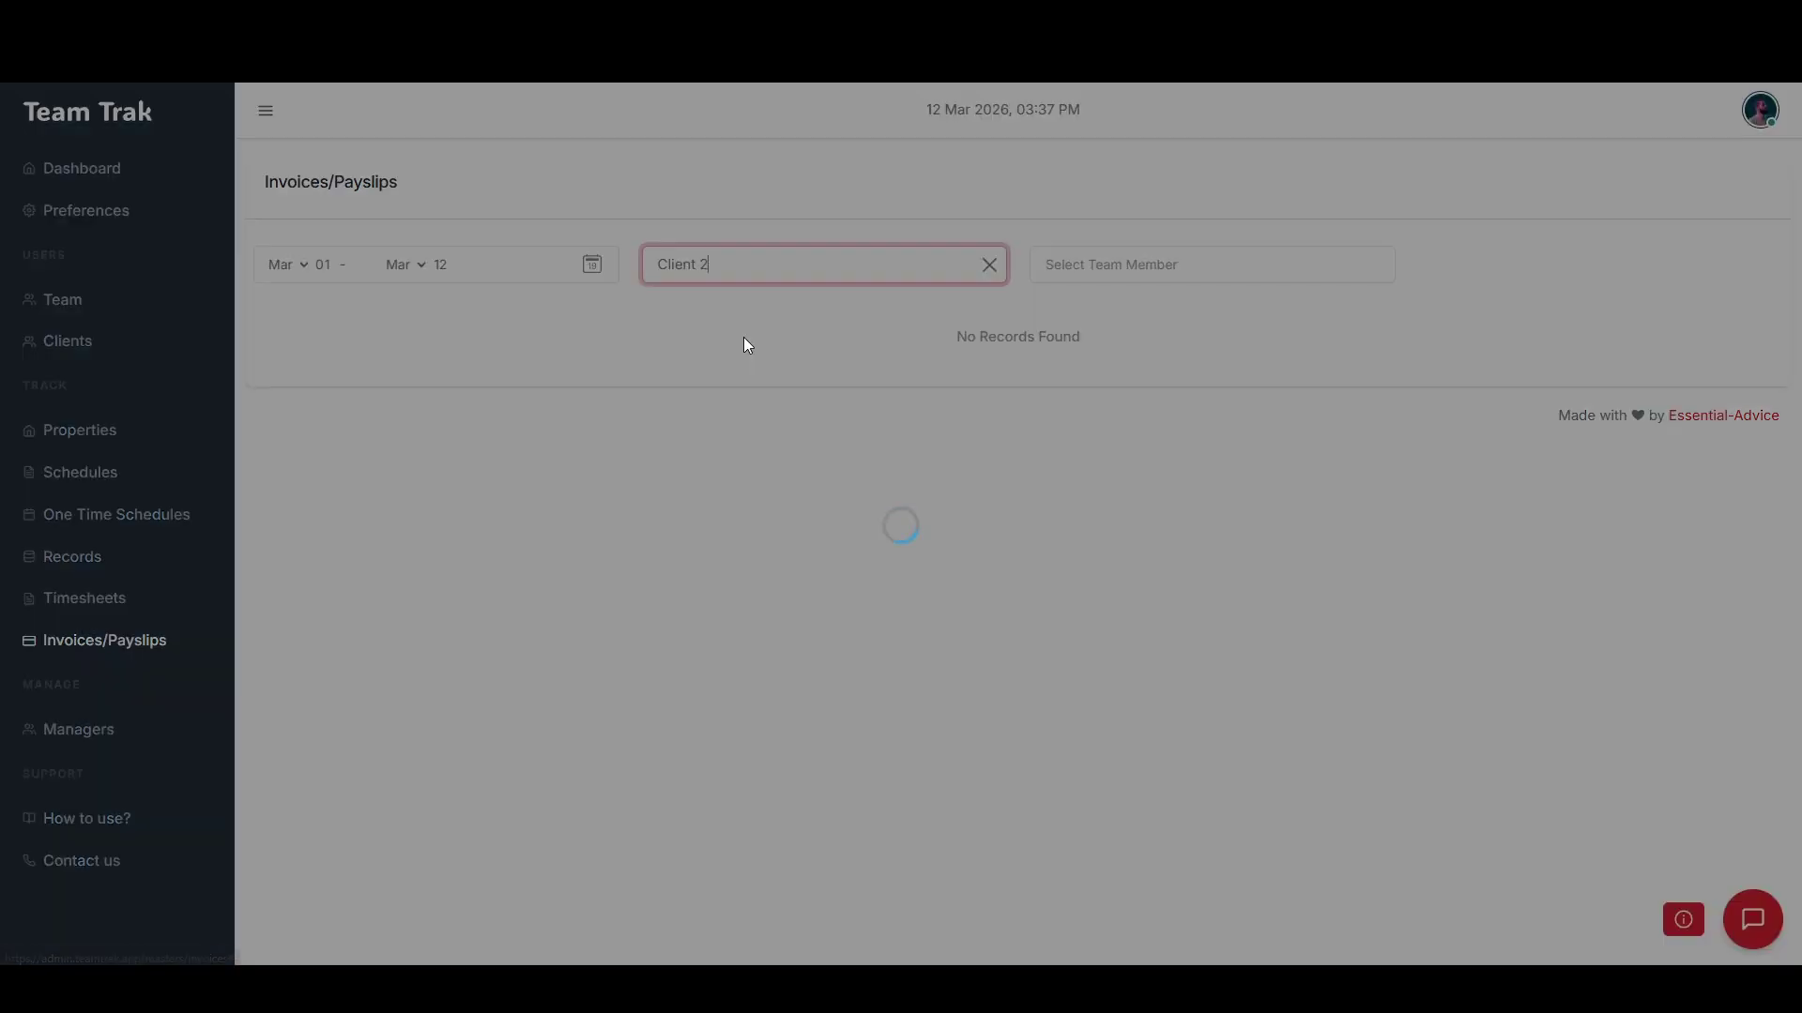
{"action": "left_click", "coordinate": [1717, 373]}
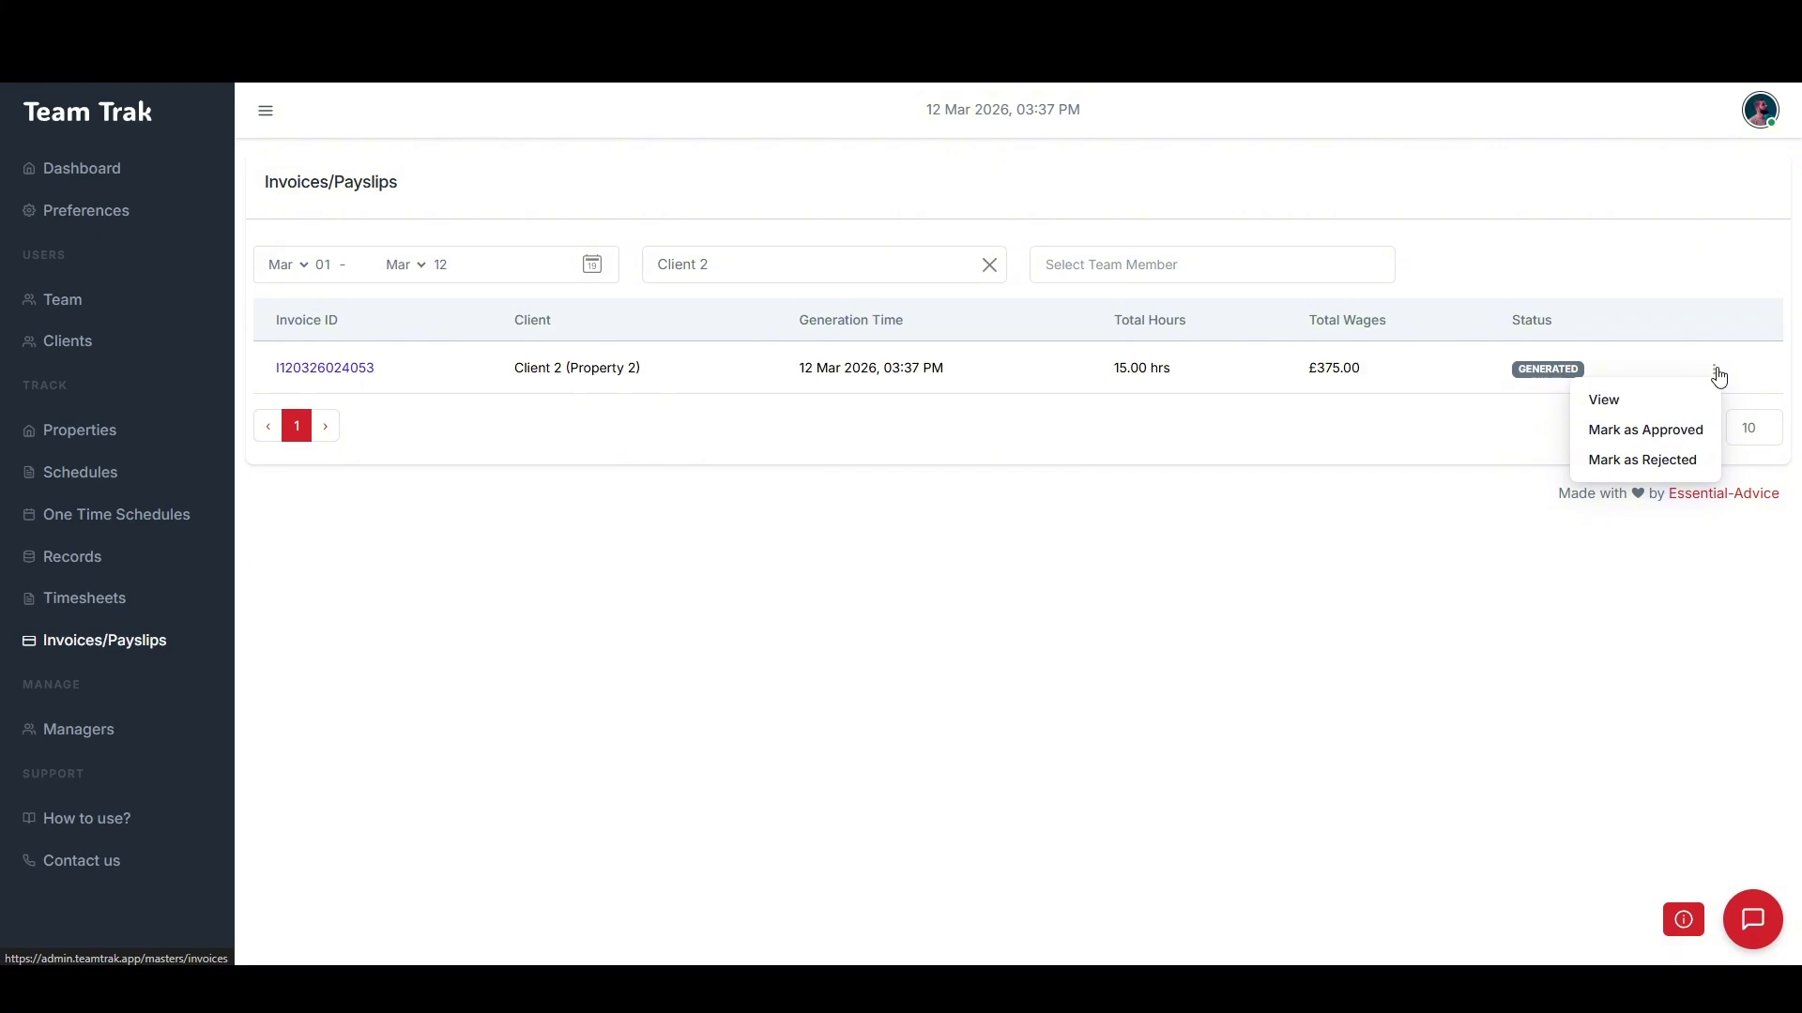
{"action": "left_click", "coordinate": [1701, 400]}
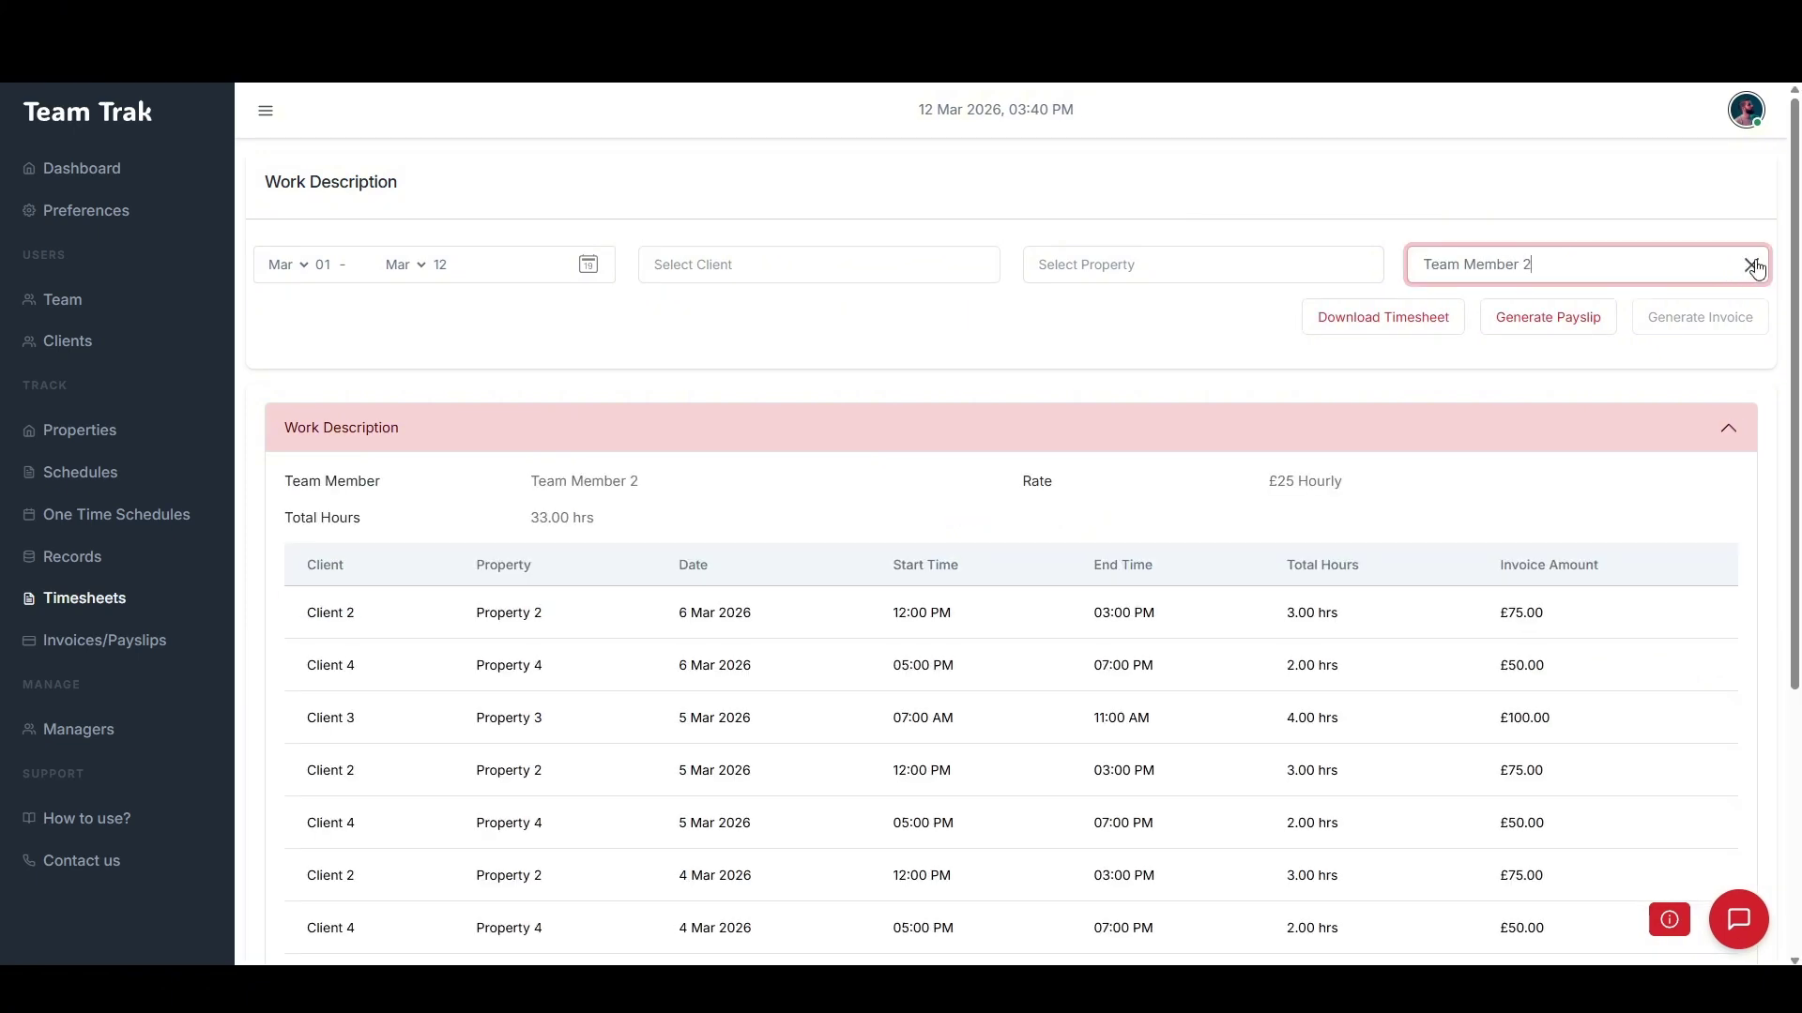
{"action": "left_click", "coordinate": [162, 187]}
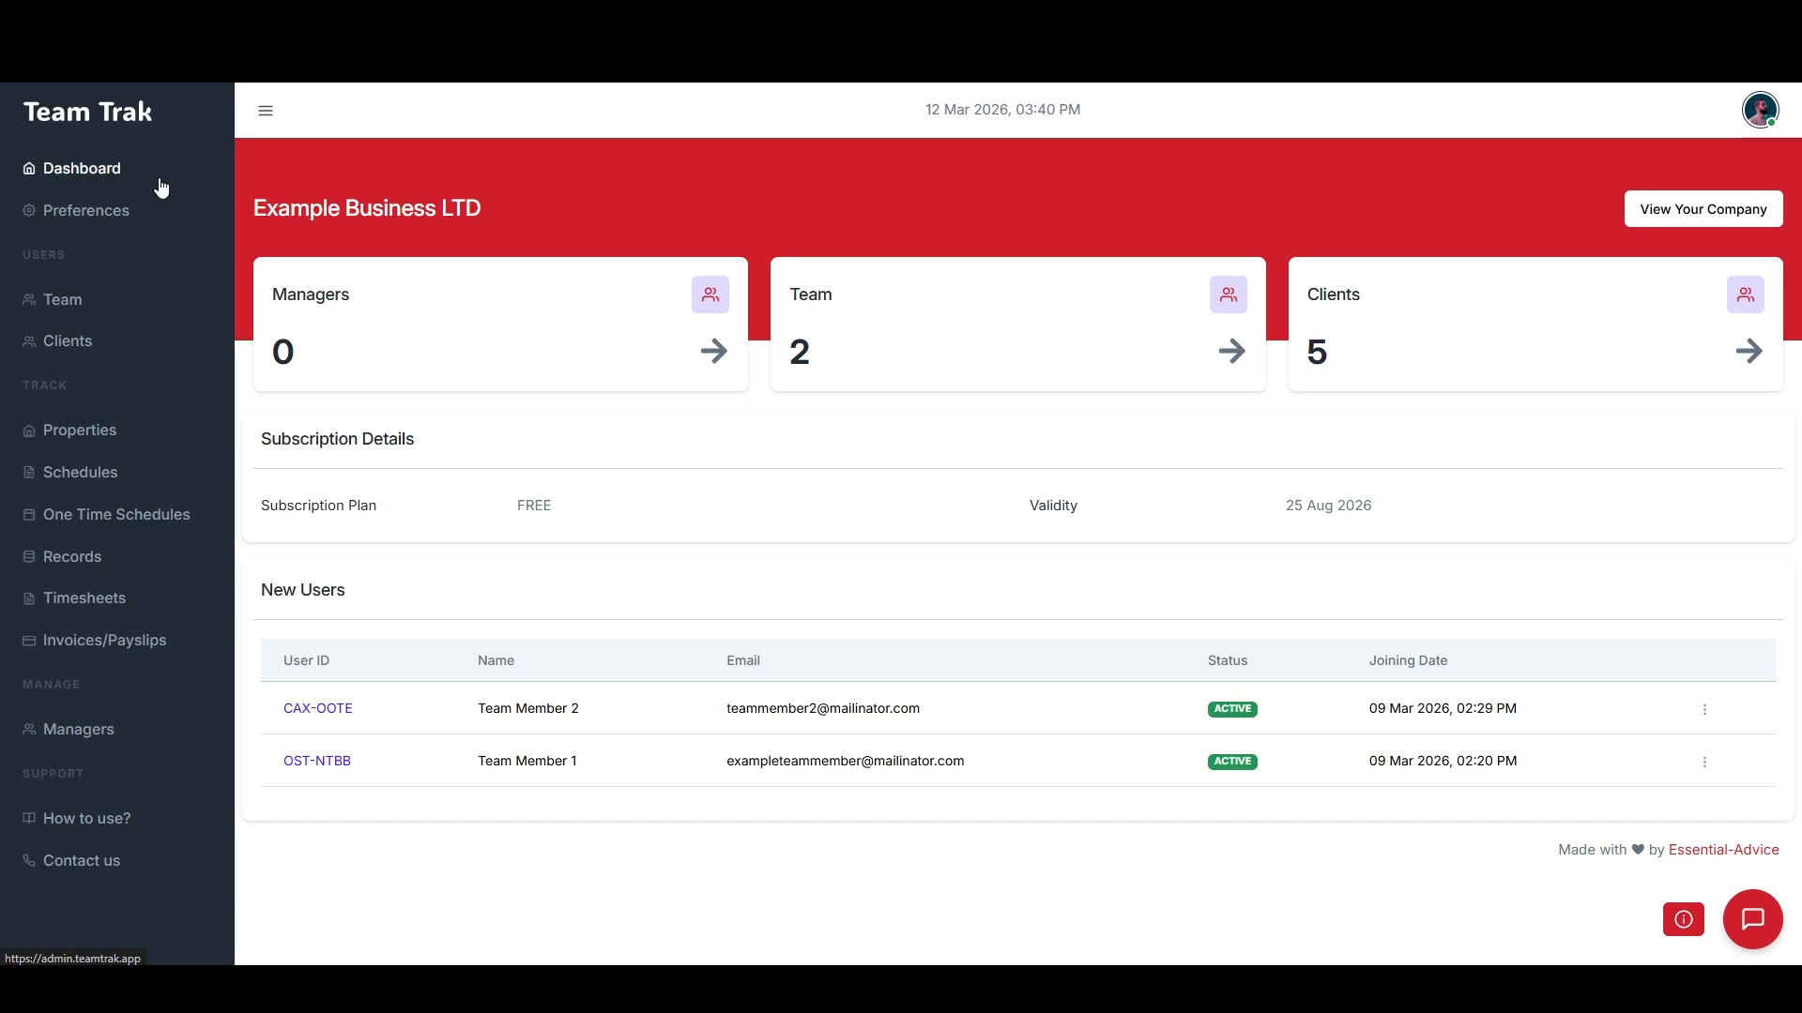